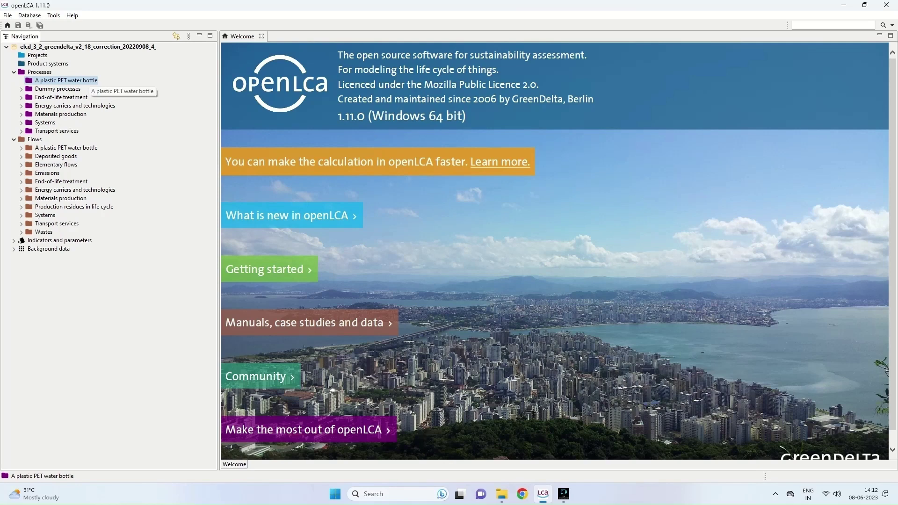
Create a process named "PET Granulate Production" in the A plastic PET water bottle category, with Granulates(PET,HDPE,PE) as its quantitative reference
click(121, 84)
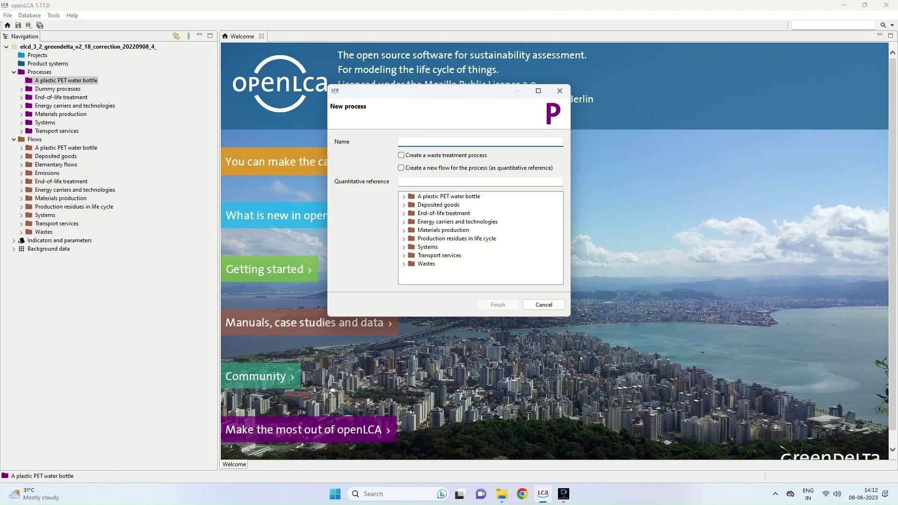
text(PET Granulate Product)
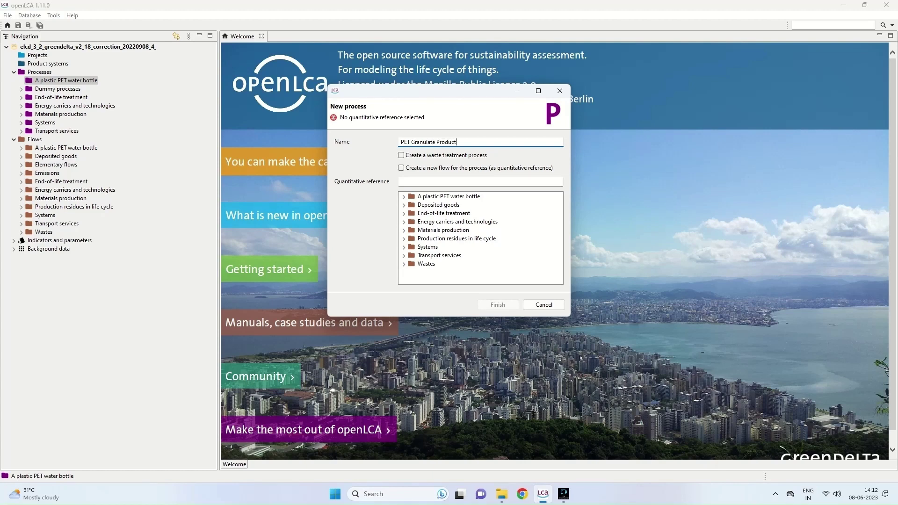
text(io)
click(403, 197)
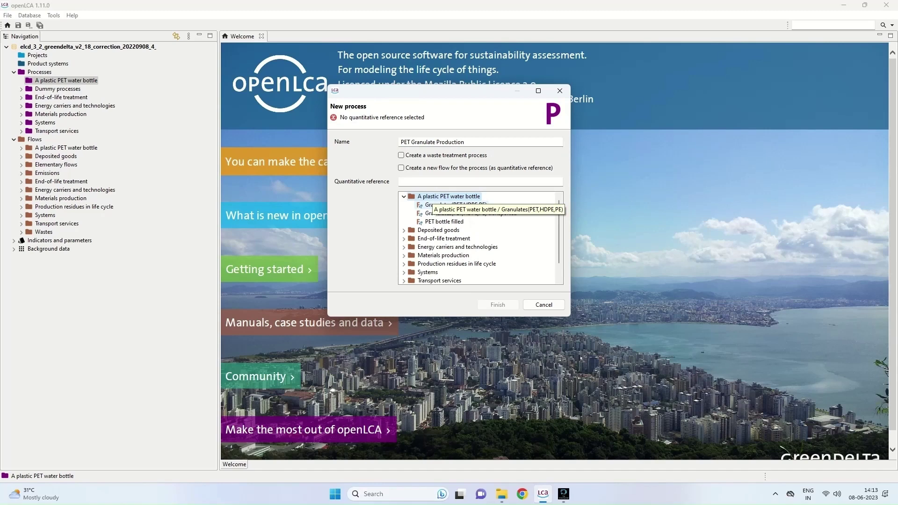
click(449, 204)
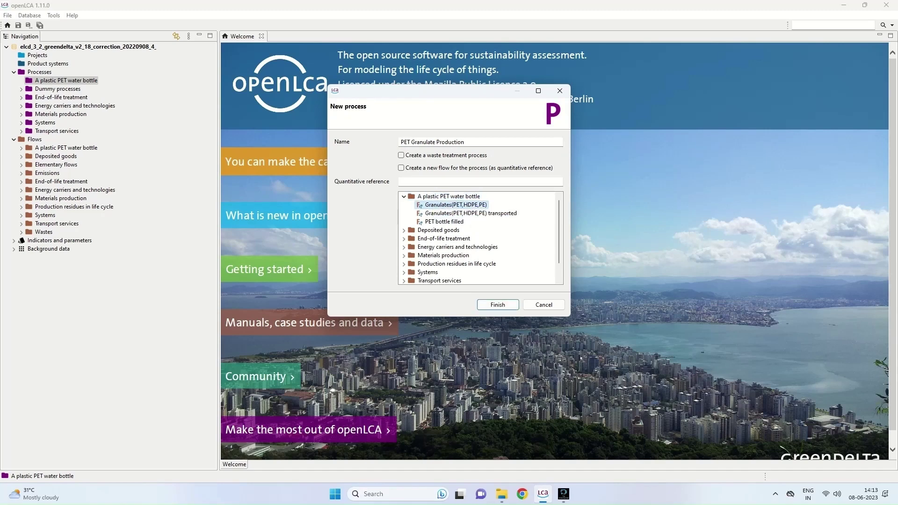
click(497, 305)
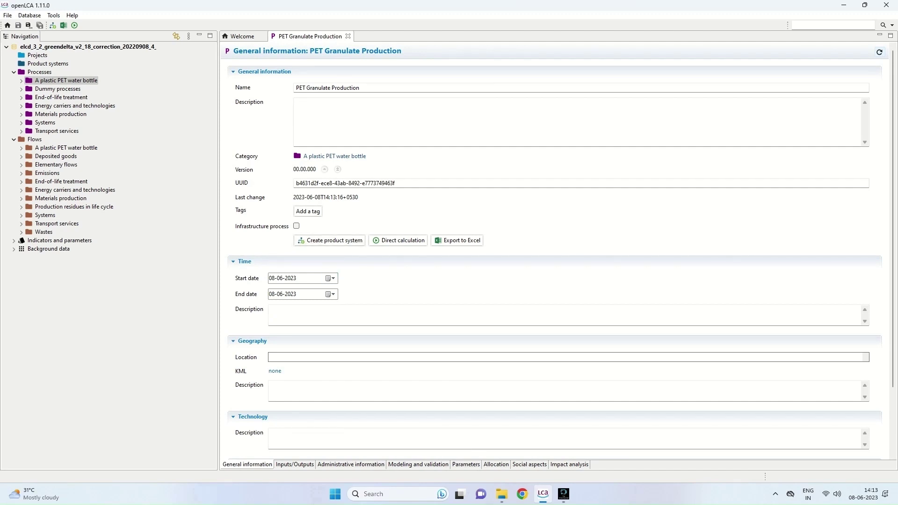
Add the second listed polyethylene terephthalate (PET) granulate flow from Materials production/Plastics to the process inputs
click(294, 463)
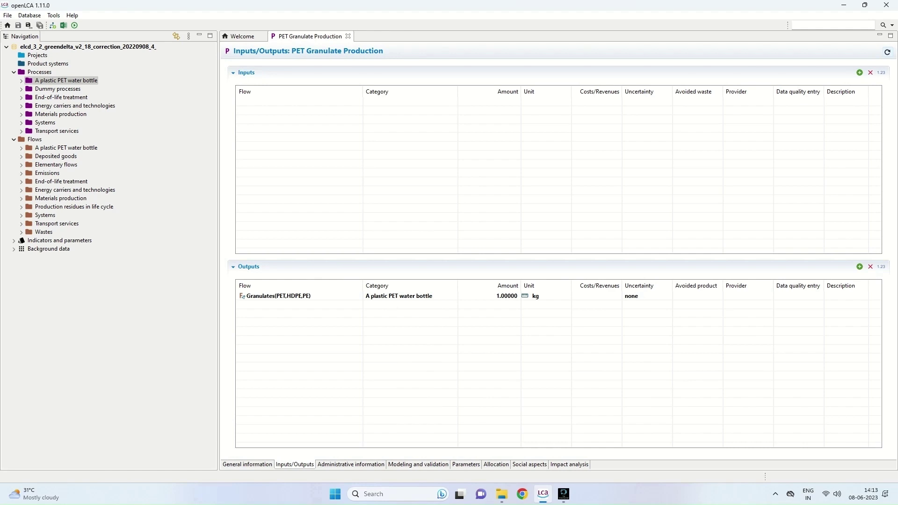
click(859, 72)
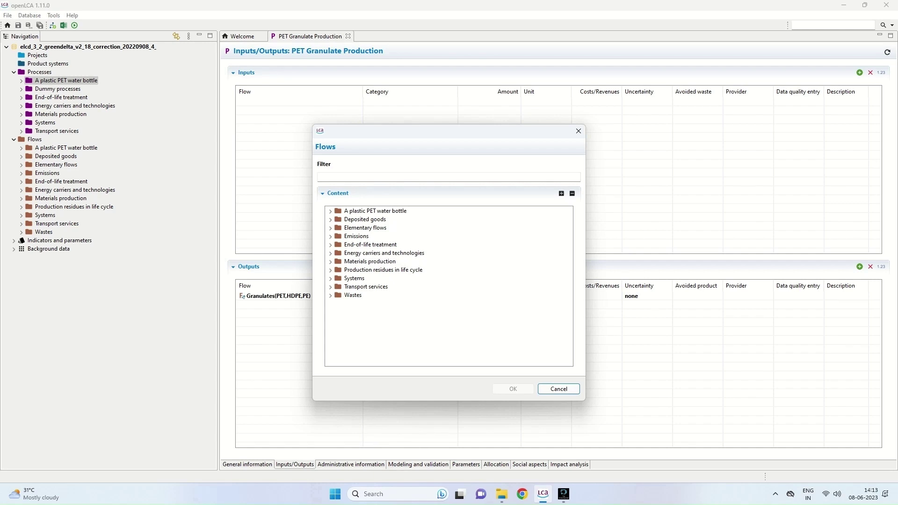
click(330, 262)
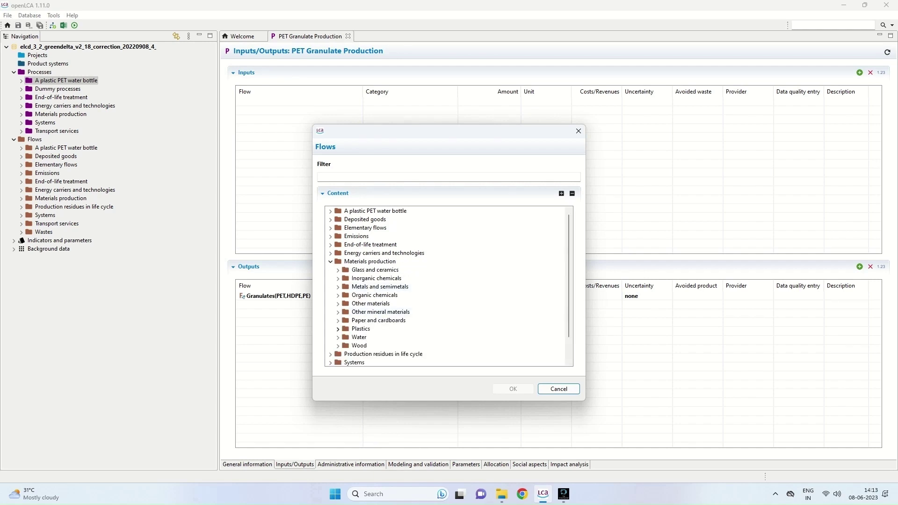
click(337, 328)
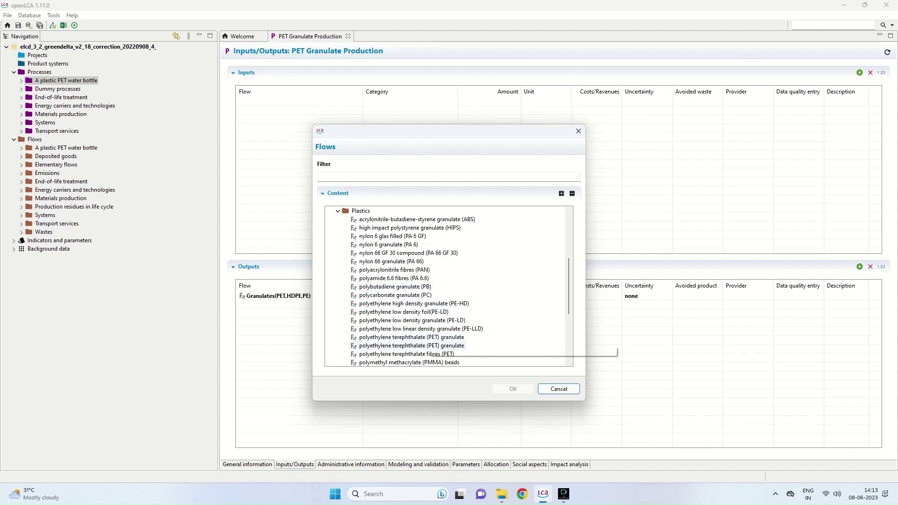
click(424, 346)
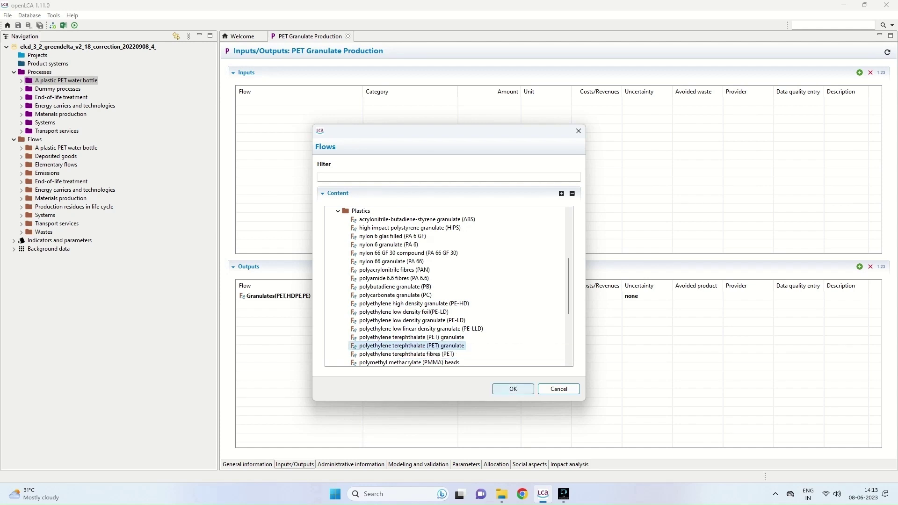
click(512, 389)
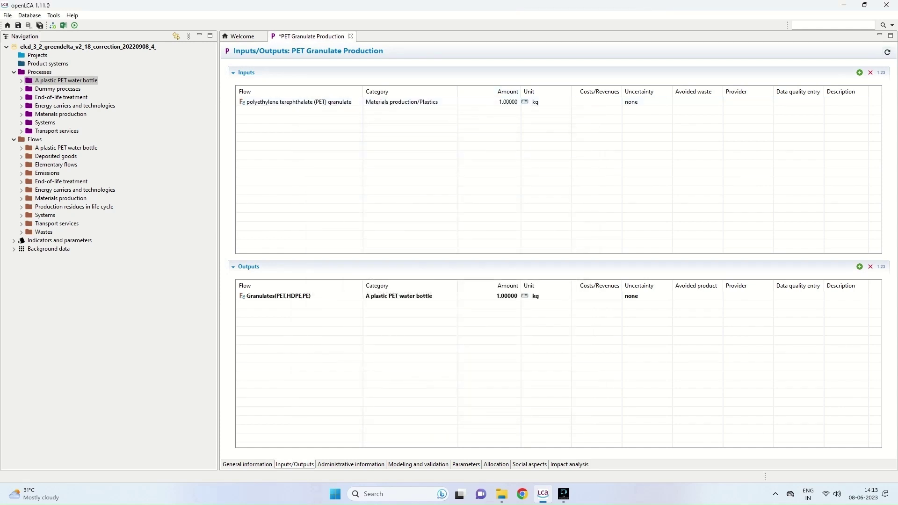
Set the amount of the polyethylene terephthalate (PET) granulate input to 0.06 kg
click(489, 101)
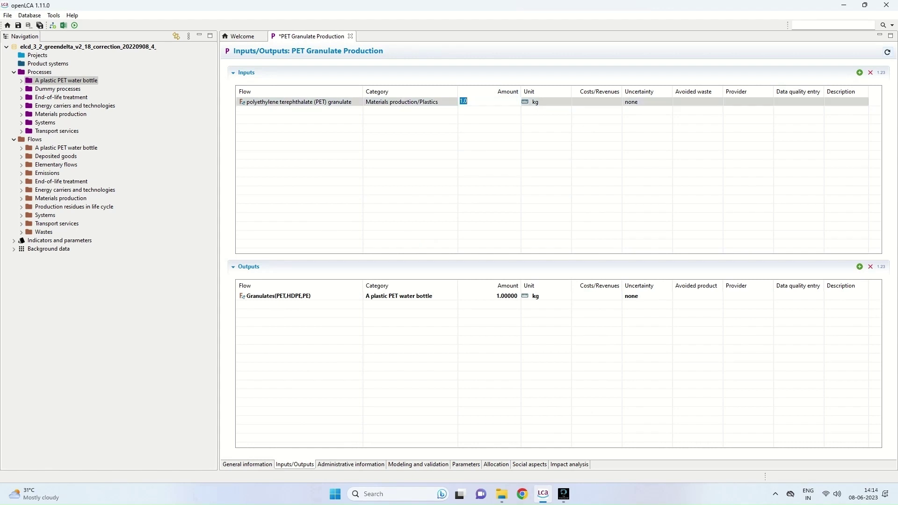
key(BackSpace)
text(0.06)
key(Return)
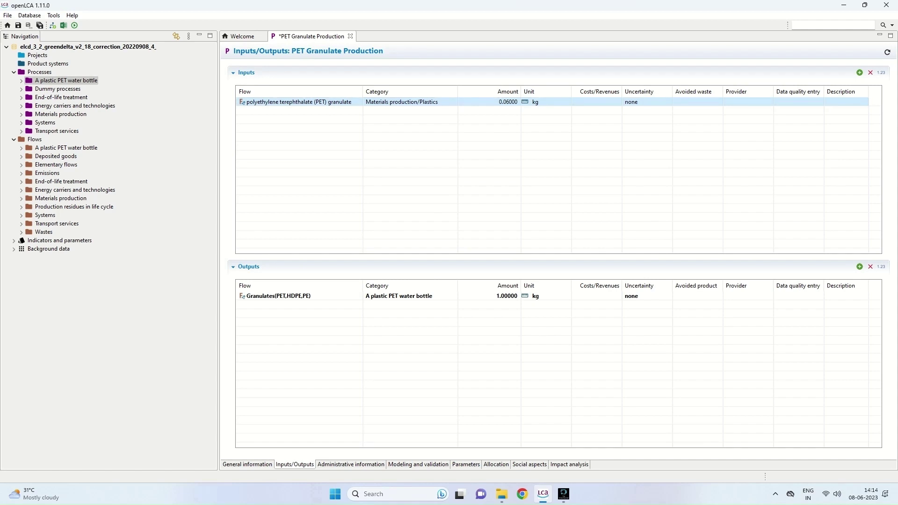
Assign "Polyethylene terephthalate (PET) granulate, production mix, at plant, bottle grade - RER" as the PET granulate input's provider
click(794, 25)
click(746, 102)
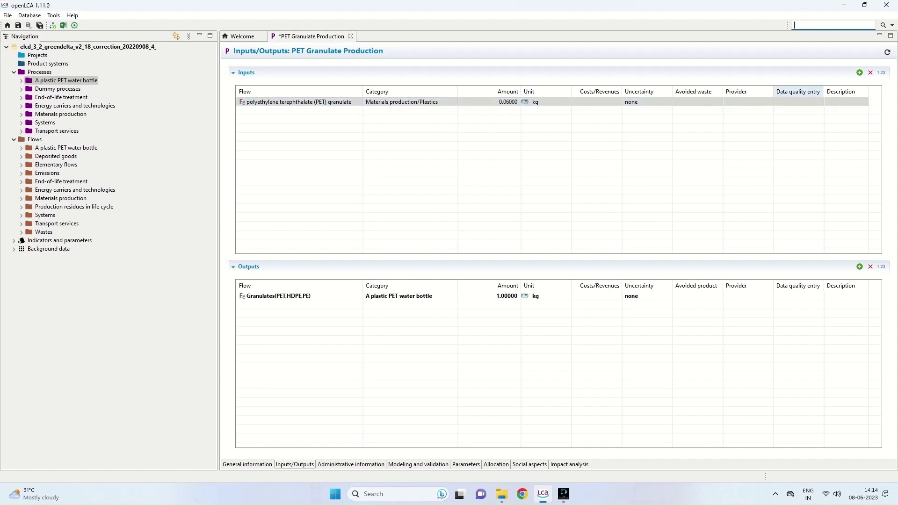
click(747, 101)
click(769, 101)
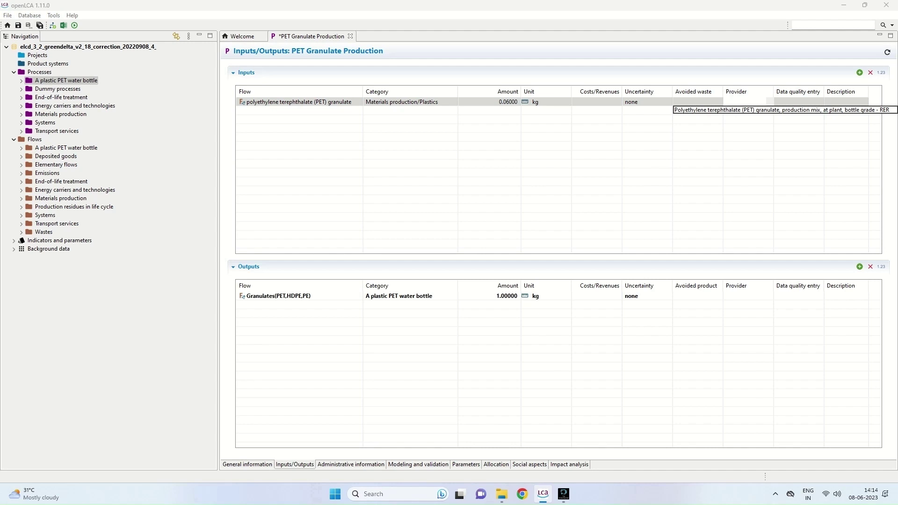
click(780, 110)
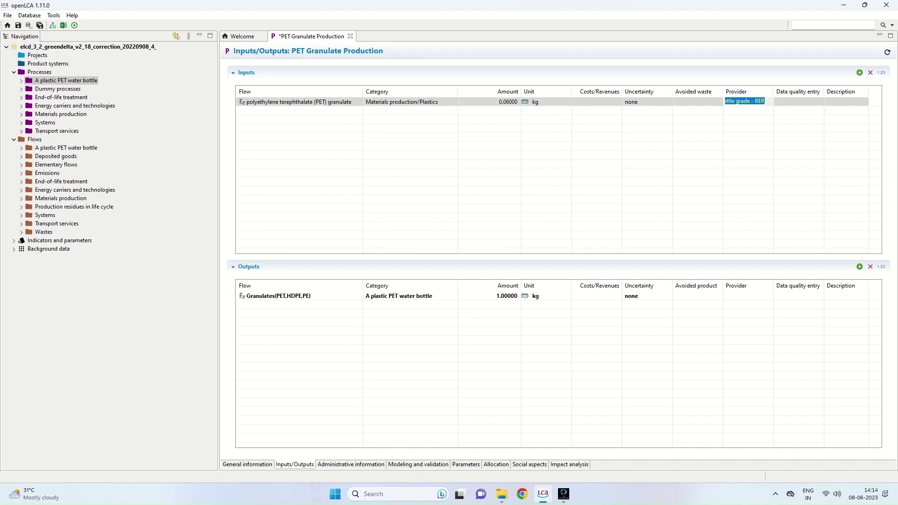
key(Return)
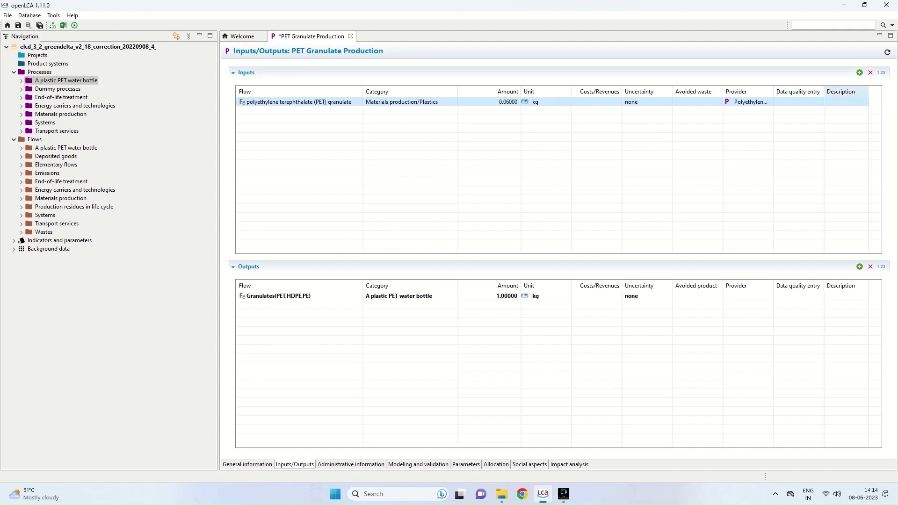
Add the polyethylene high density granulate (PE-HD) flow from Materials production/Plastics to the process inputs
click(859, 73)
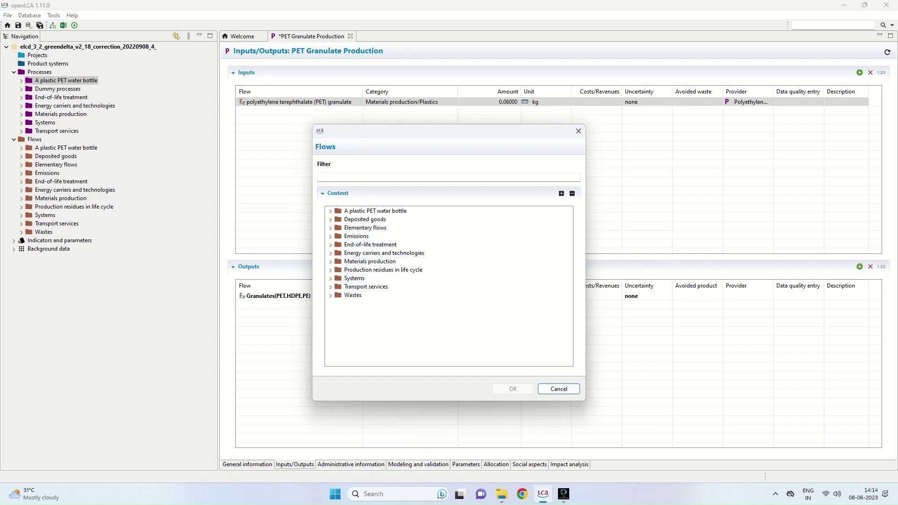
click(330, 261)
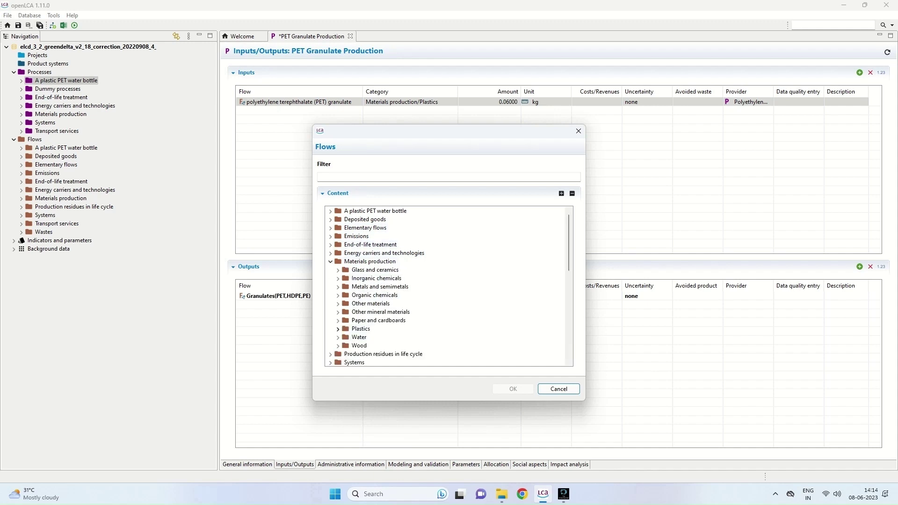
click(338, 329)
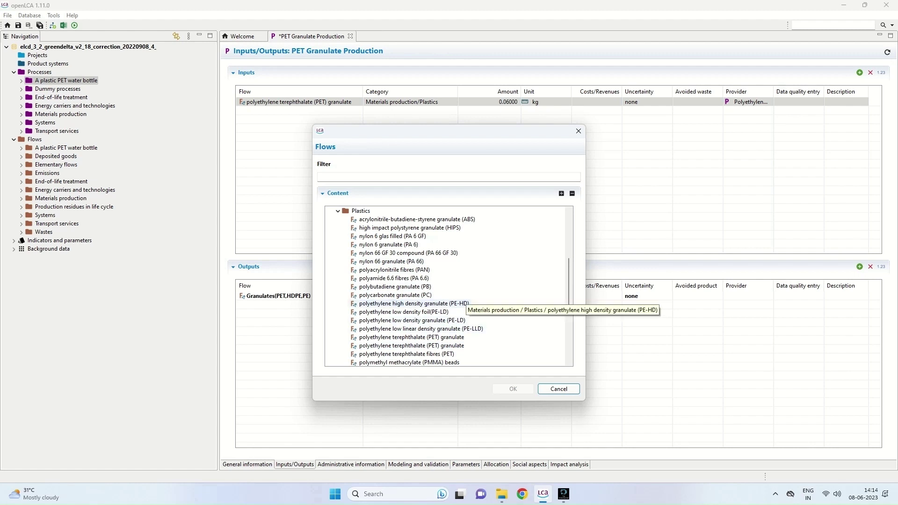
click(460, 303)
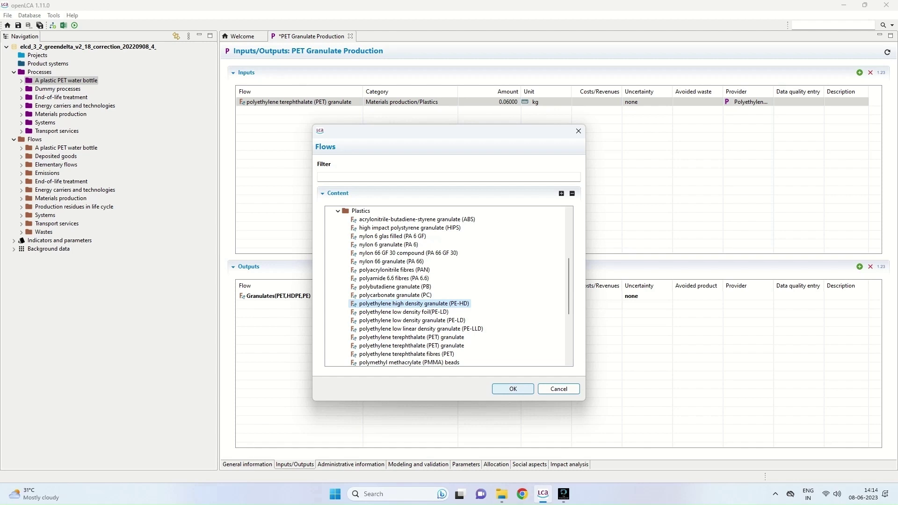
key(Return)
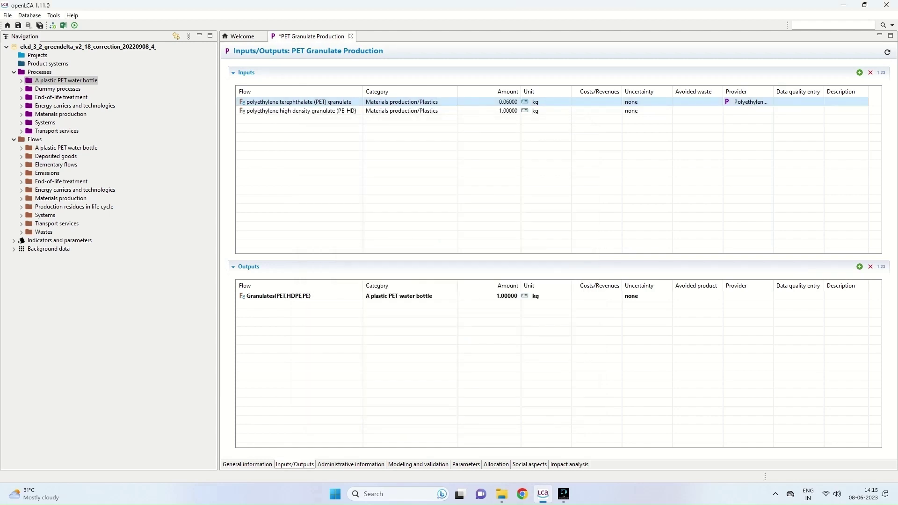
Set the polyethylene high density granulate (PE-HD) input to 0.004 kg and assign its polyethylene provider process
click(489, 110)
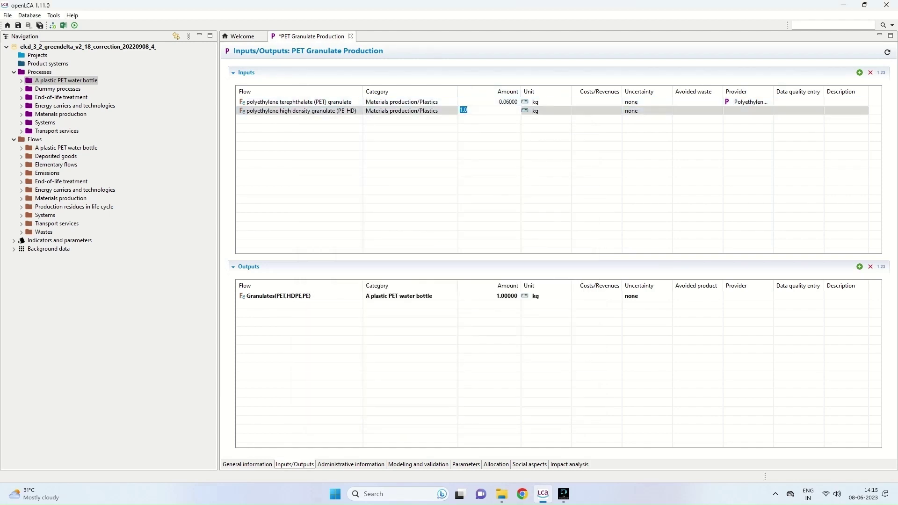
key(BackSpace)
text(0.004)
key(Return)
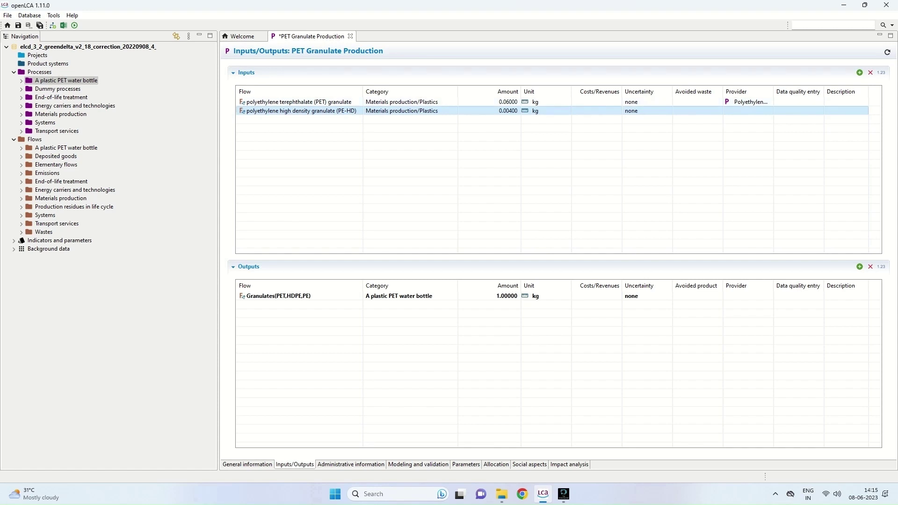
click(746, 111)
click(768, 110)
click(795, 118)
key(Return)
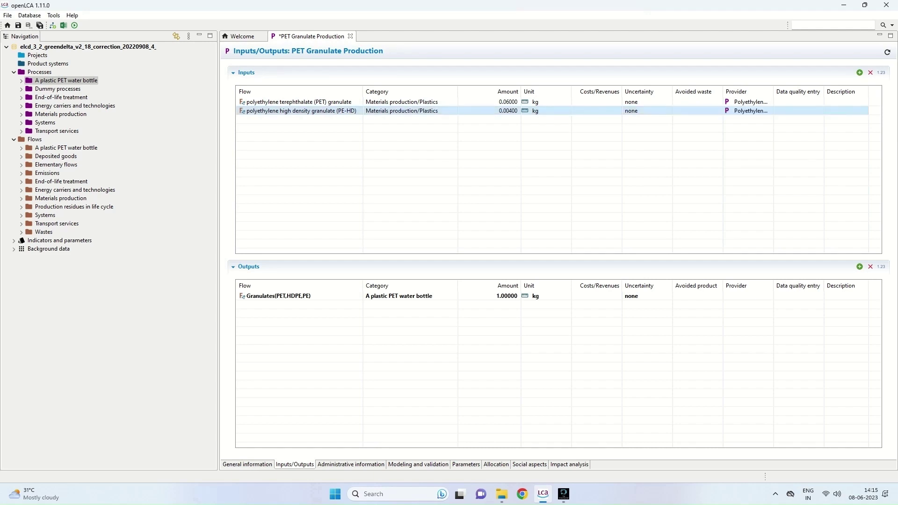
Add the polypropylene granulate (PP) flow from Materials production/Plastics to the process inputs
click(859, 73)
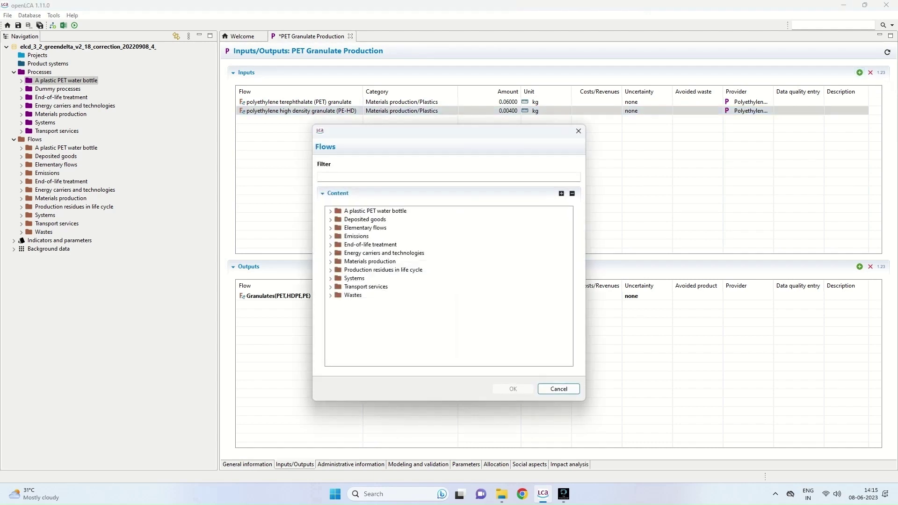
click(330, 261)
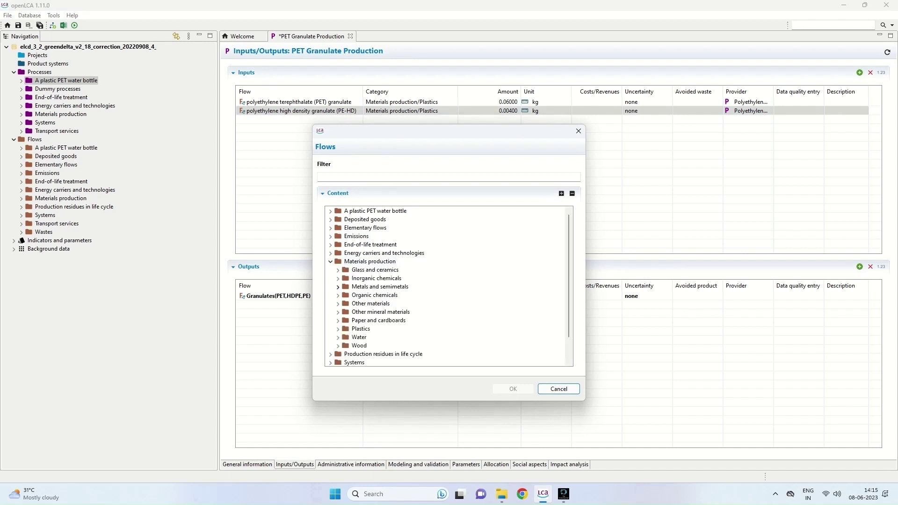
click(338, 329)
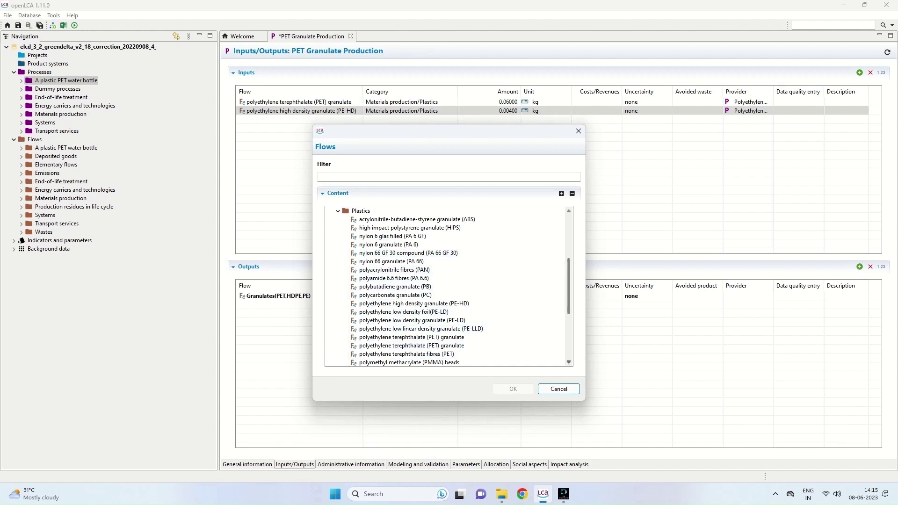
scroll(449, 287, down, 1)
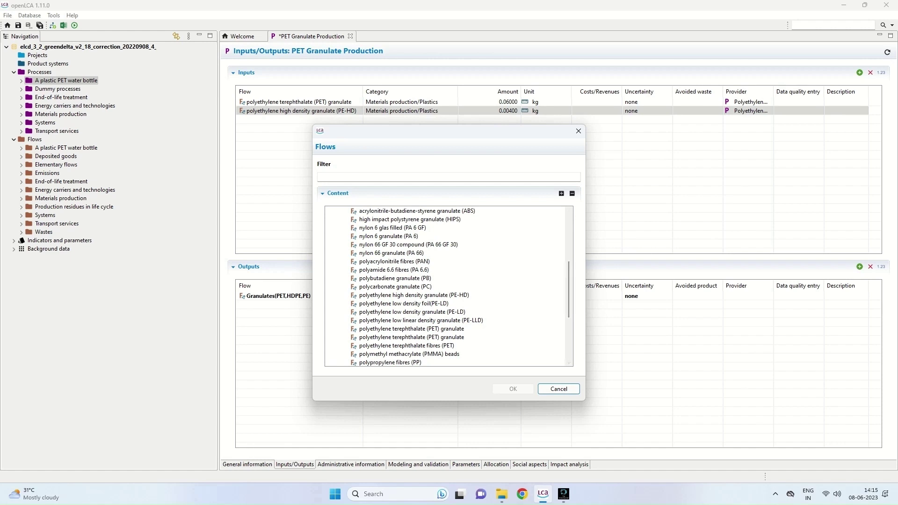
scroll(449, 286, down, 1)
scroll(449, 286, down, 2)
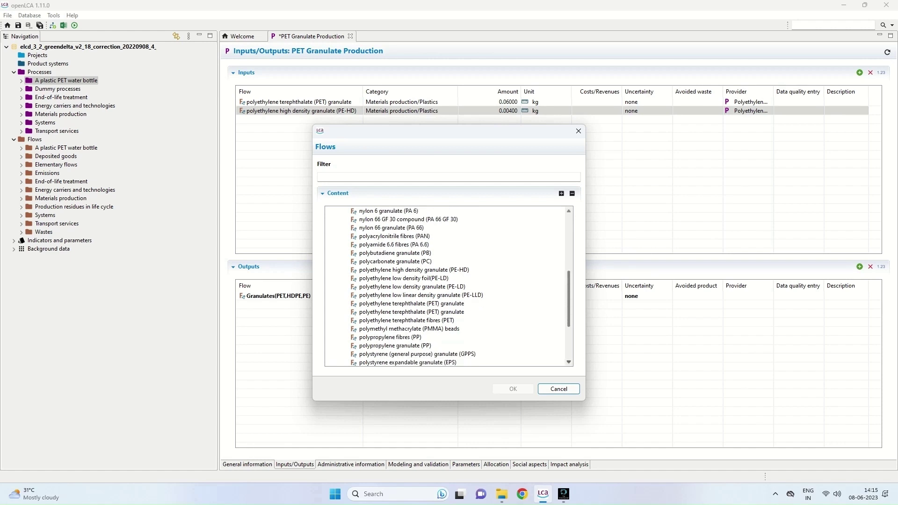
click(395, 346)
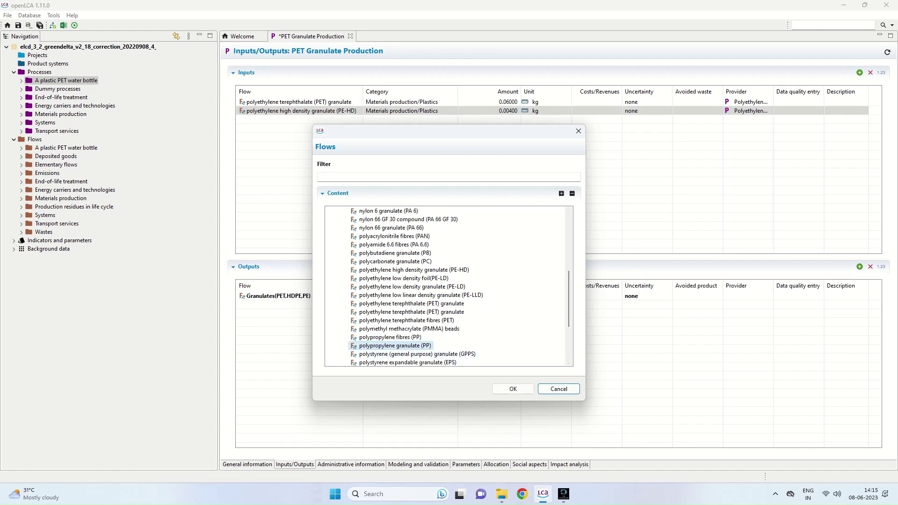
click(512, 388)
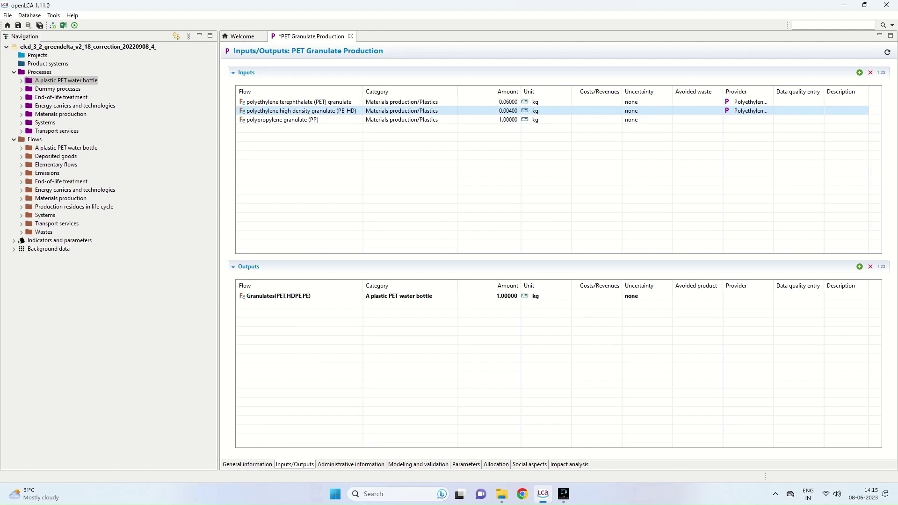
Set the polypropylene granulate (PP) input to 0.001 kg and assign its polypropylene provider process
click(488, 119)
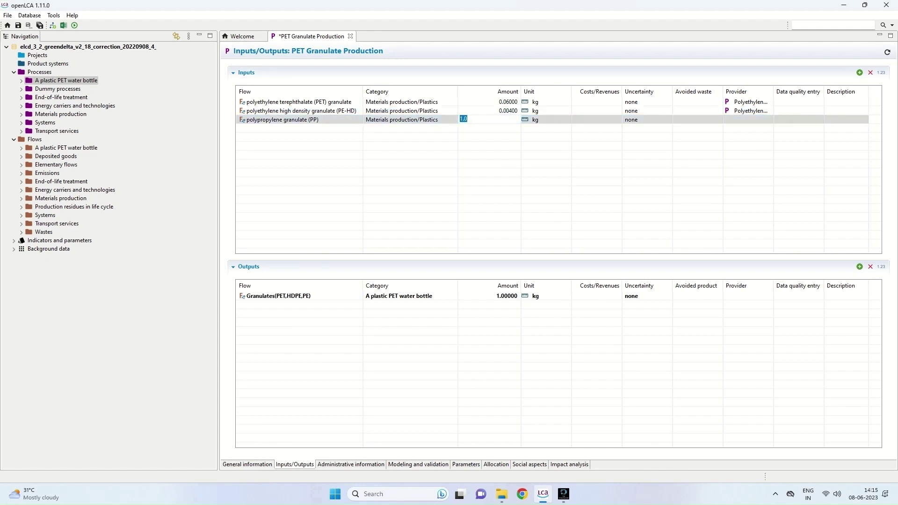
key(BackSpace)
text(0.001)
key(Return)
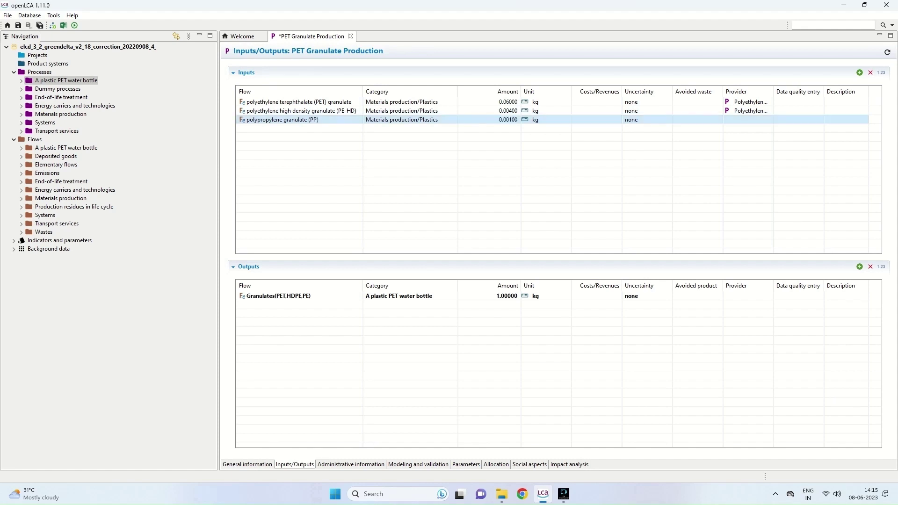
click(747, 120)
click(768, 119)
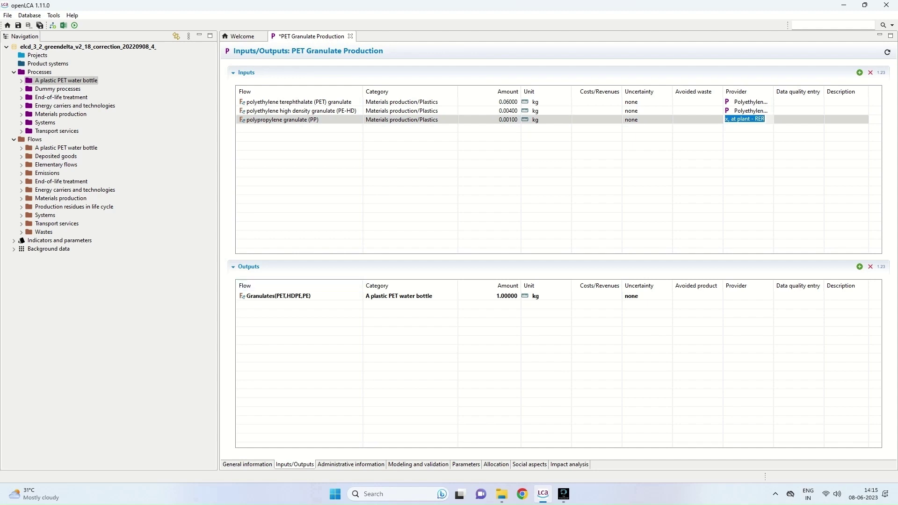
key(Return)
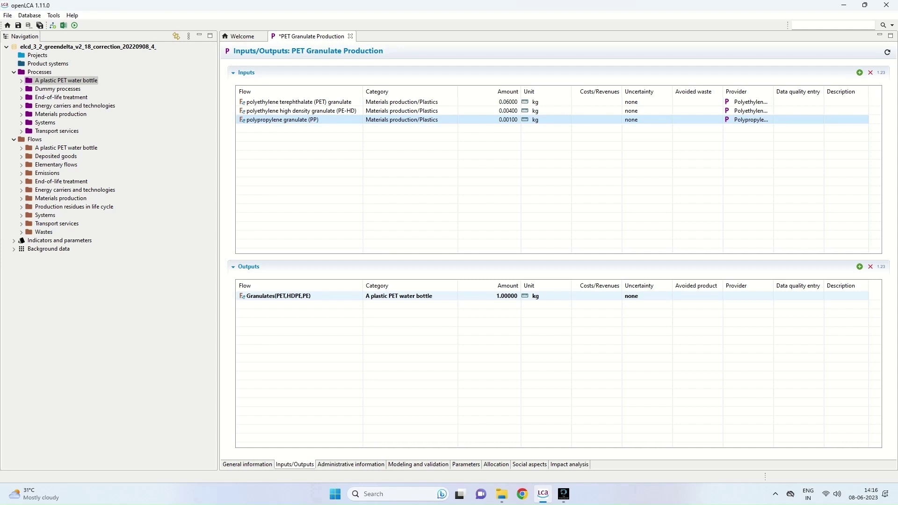
Set the Granulates(PET,HDPE,PE) output amount of the PET Granulate Production process to 0.065 kg
click(507, 296)
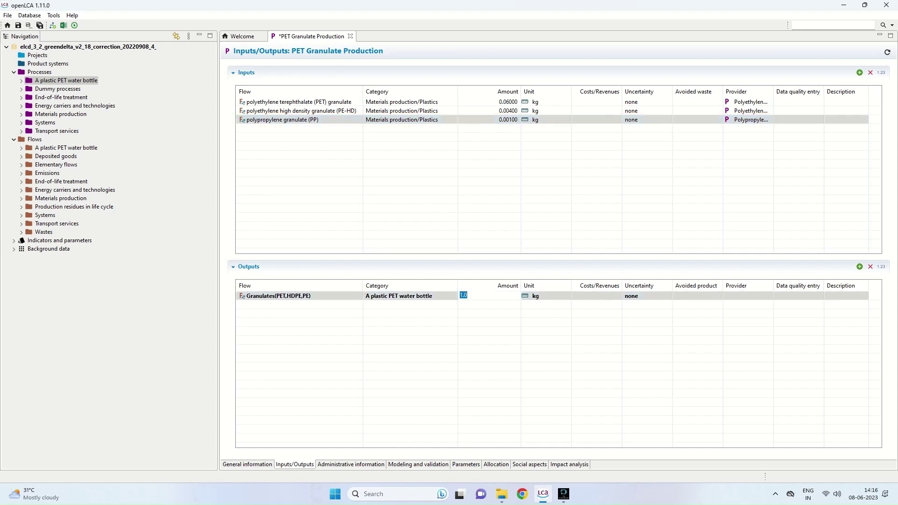
key(BackSpace)
text(0.065)
key(Return)
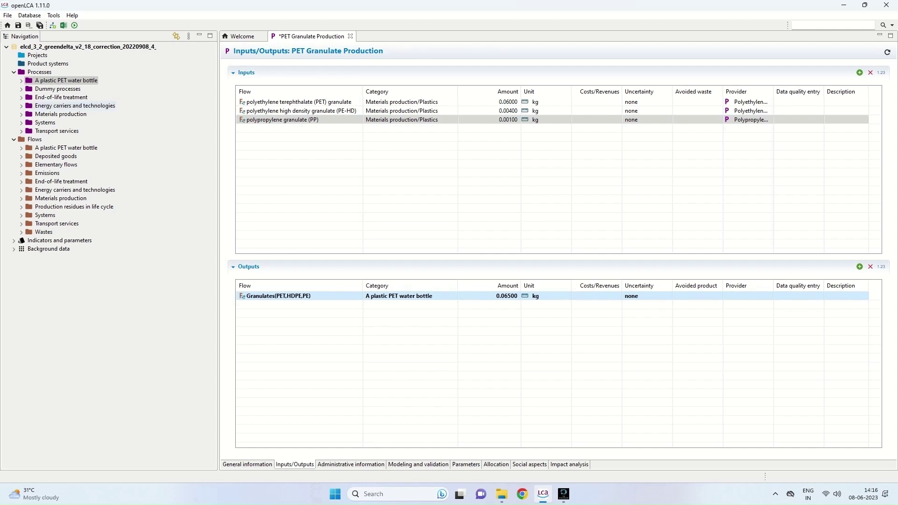
Create a process named "PET transport" in the A plastic PET water bottle category, with Granulates(PET,HDPE,PE) transported as quantitative reference
click(21, 81)
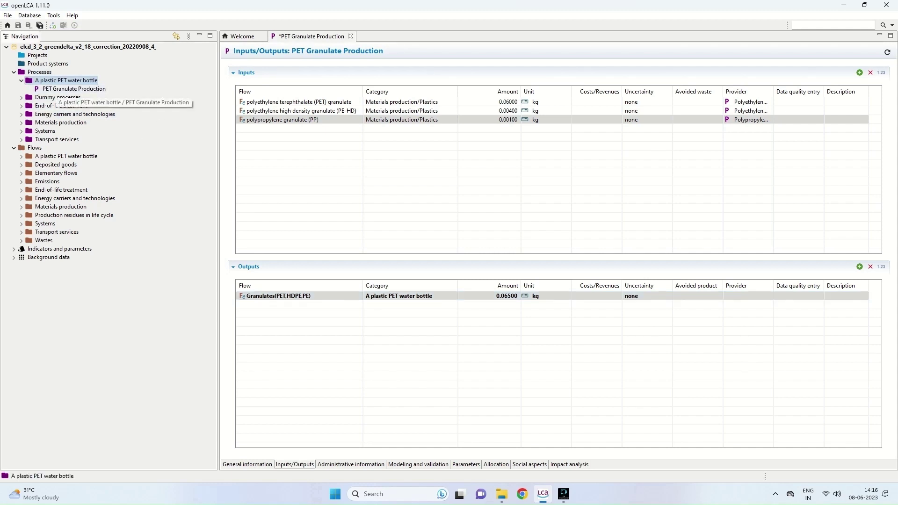
right_click(69, 80)
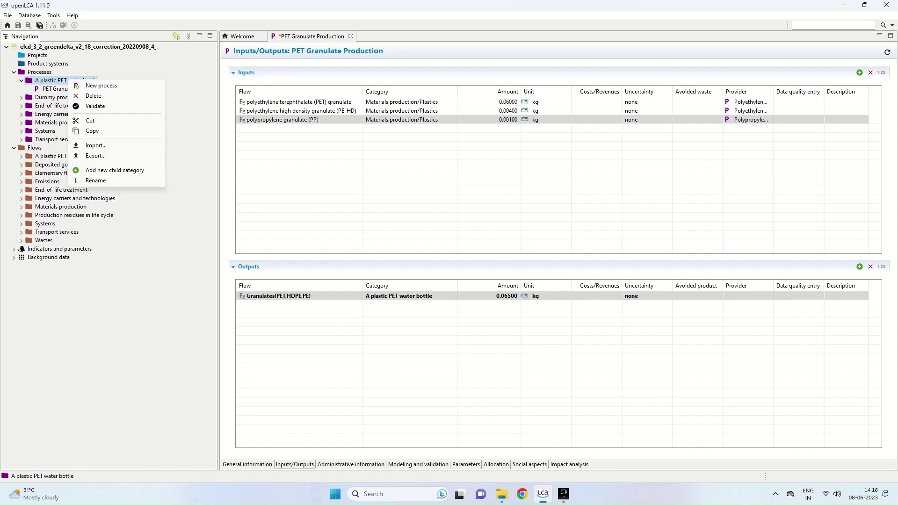
click(96, 85)
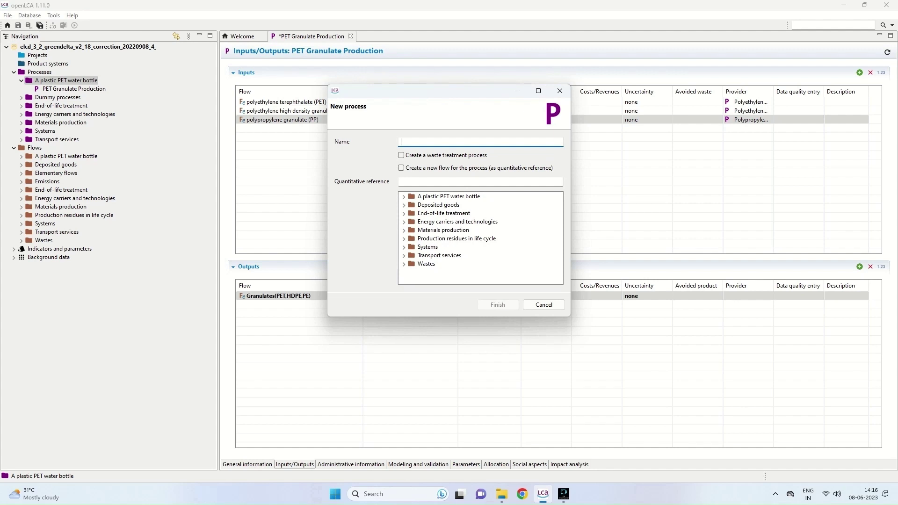
text(PET transporte)
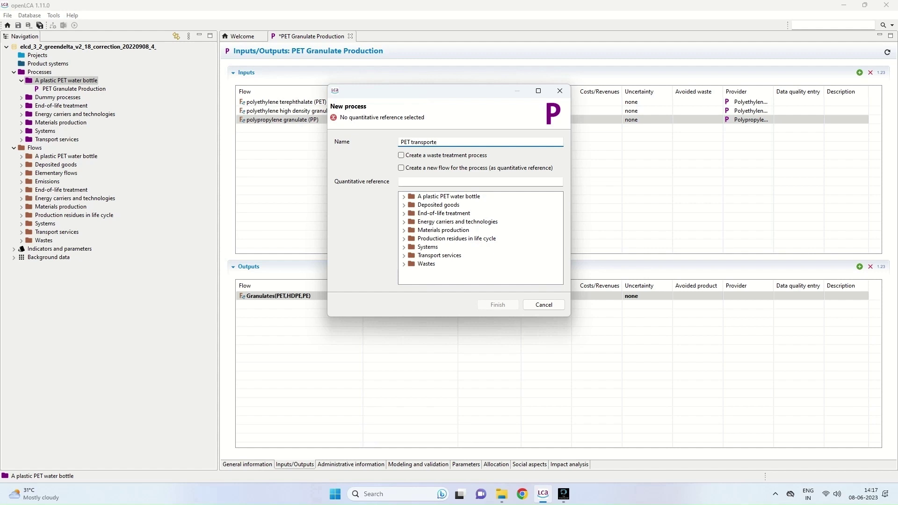
text(d)
key(BackSpace)
key(BackSpace)
click(403, 196)
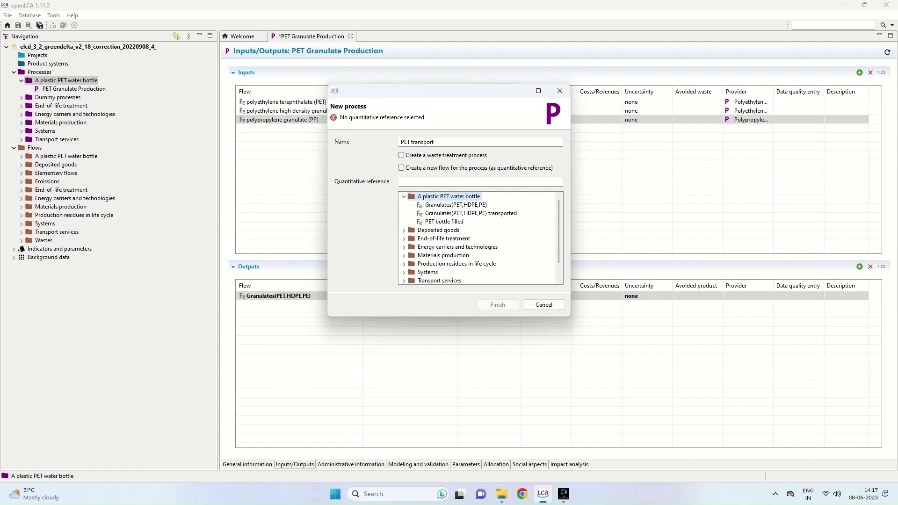
click(470, 213)
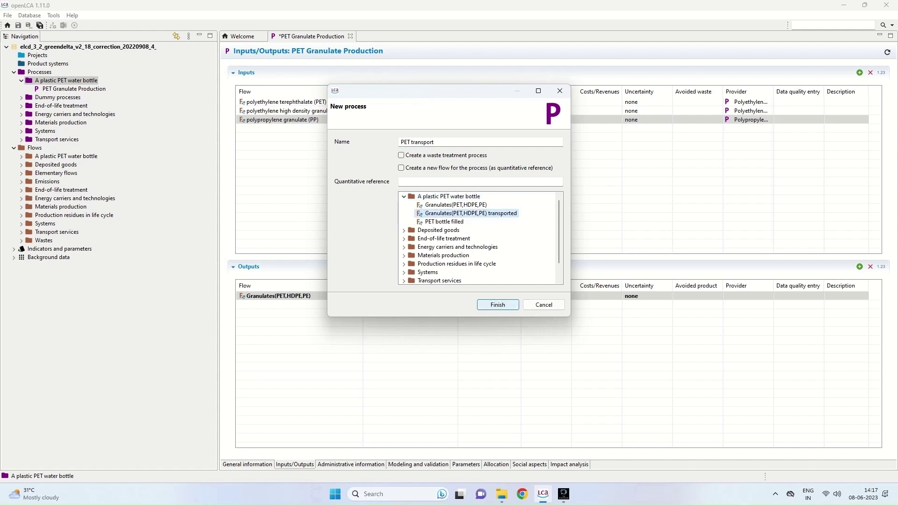
key(Return)
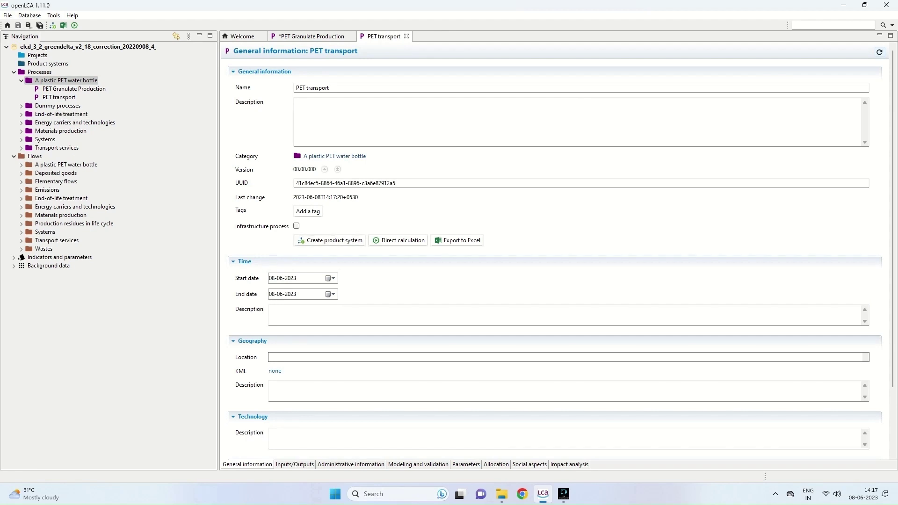
Add the Granulates(PET,HDPE,PE) flow from A plastic PET water bottle to the inputs of the PET transport process
click(294, 464)
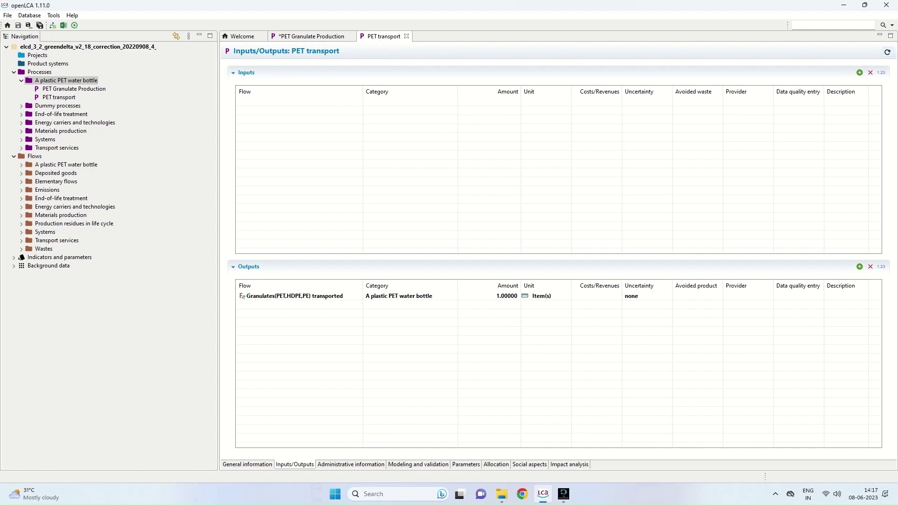
click(859, 73)
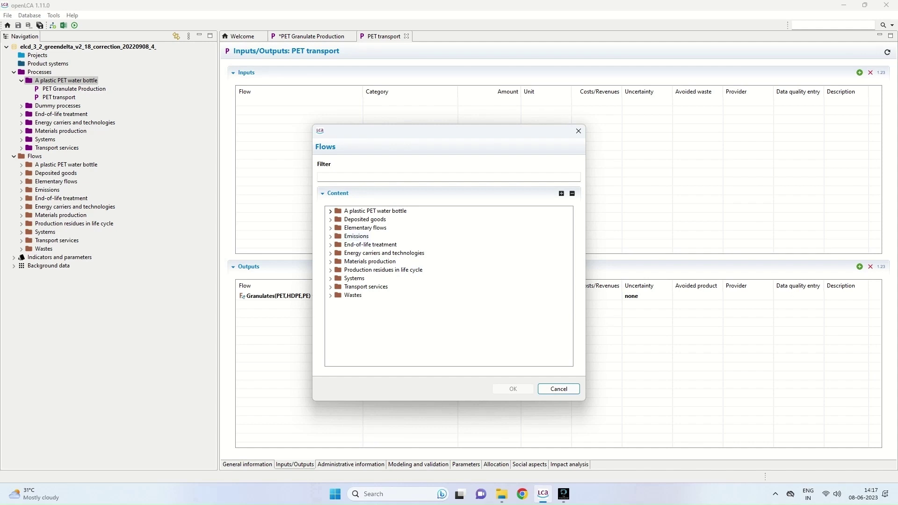
click(330, 211)
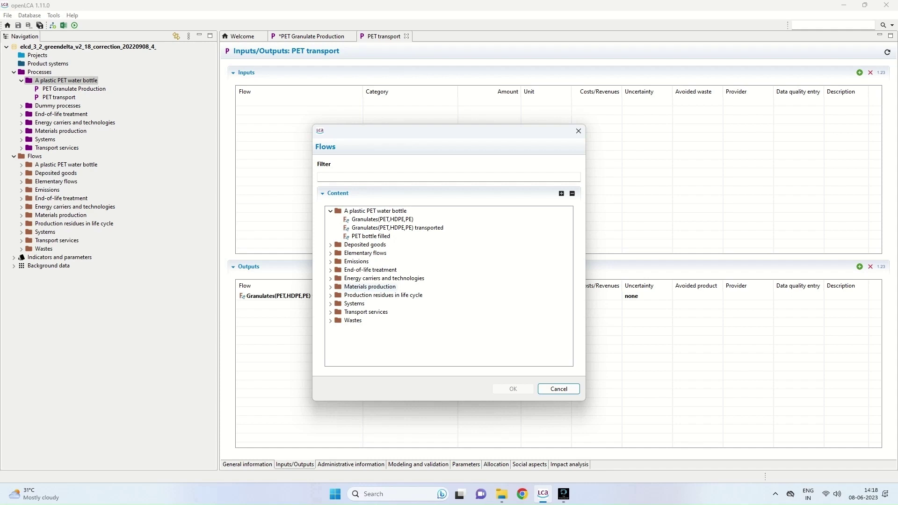
double_click(382, 219)
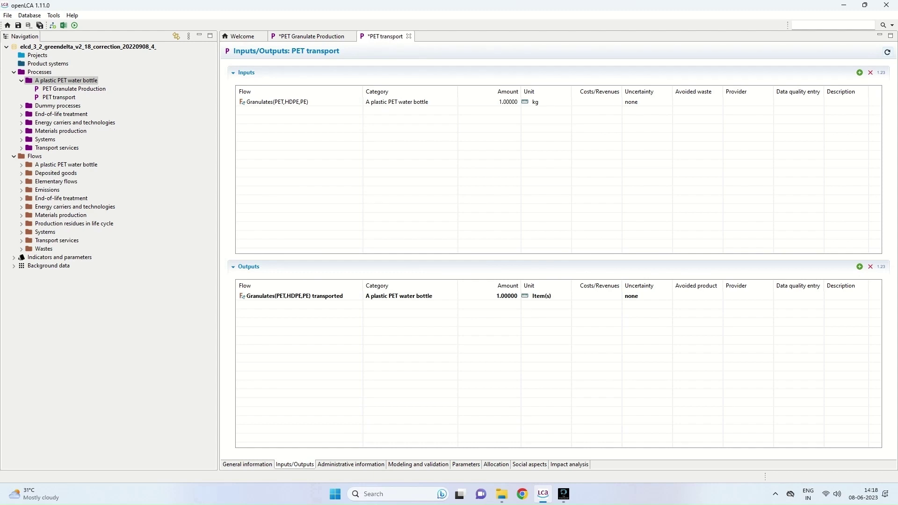
Assign PET Granulate Production as the Granulates(PET,HDPE,PE) input's provider and set the input amount to 0.065 kg
click(747, 101)
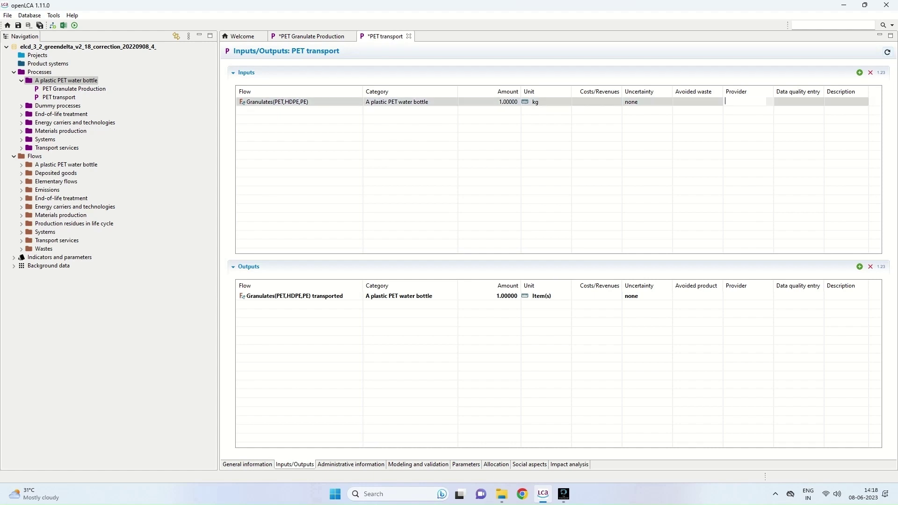
click(769, 101)
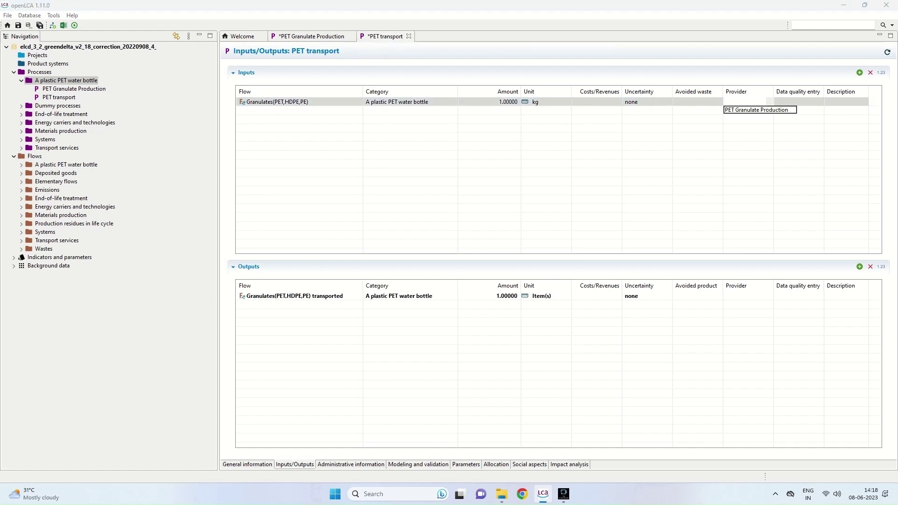
click(756, 109)
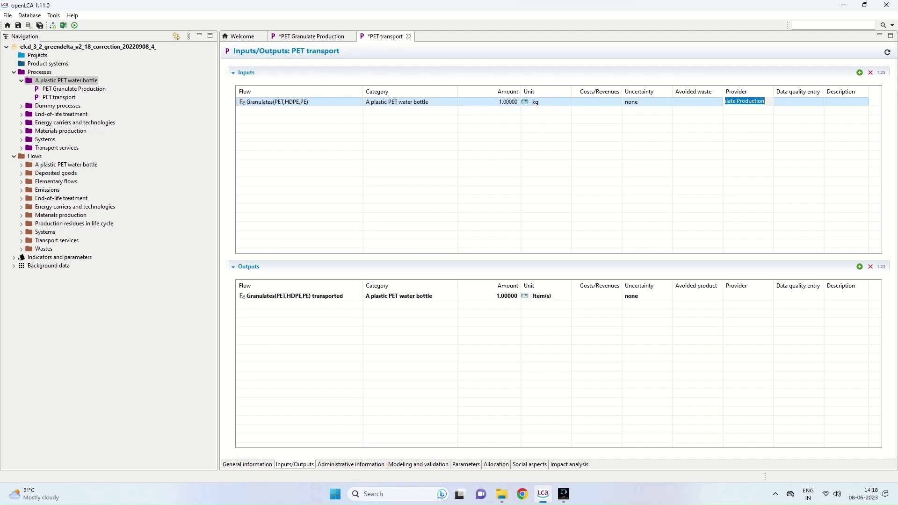
click(488, 102)
key(BackSpace)
text(0.06)
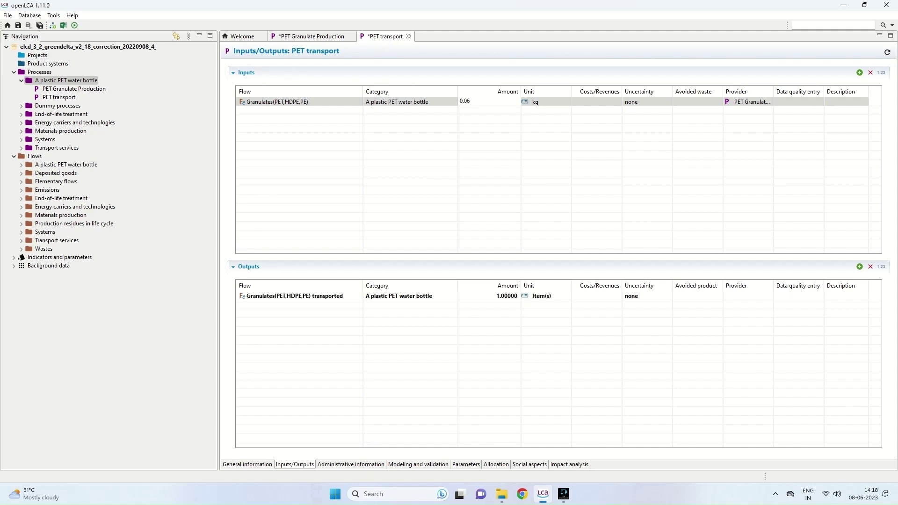
text(5)
key(Return)
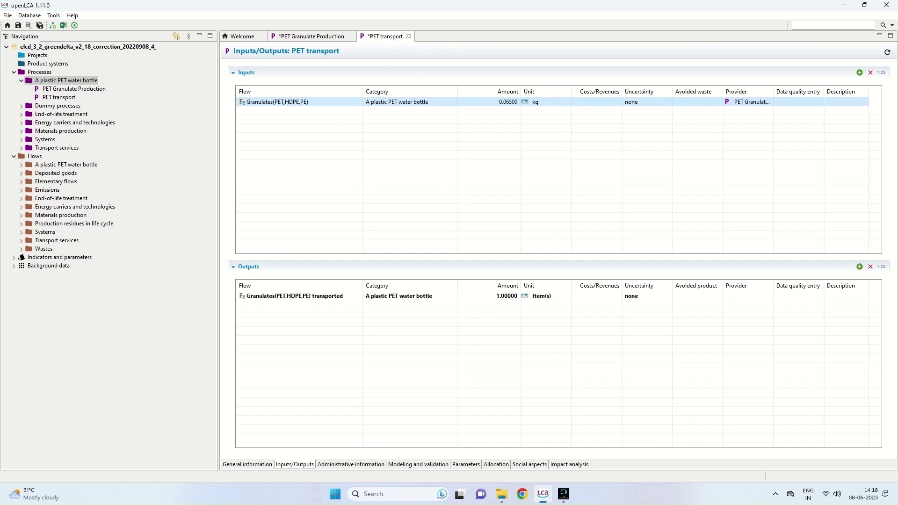
Add the "transport in t*km" flow from Transport services/Other transport to the PET transport inputs
click(859, 72)
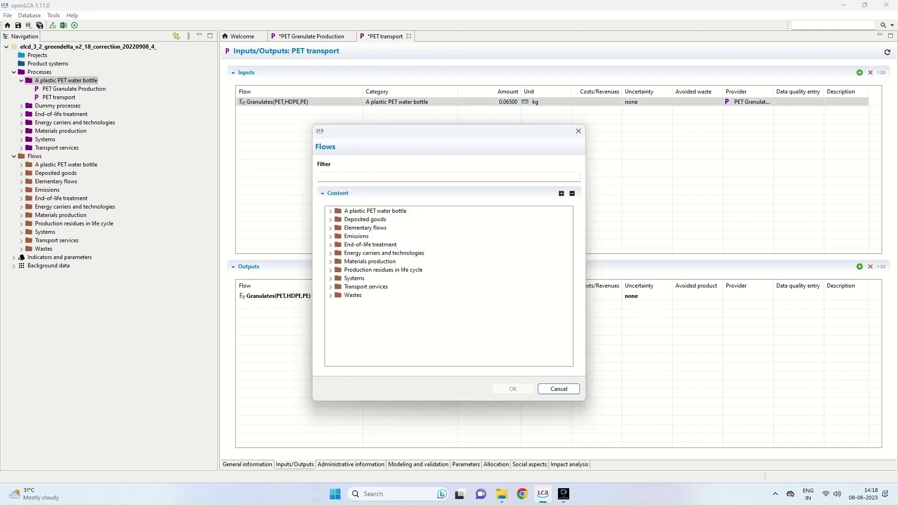
click(330, 295)
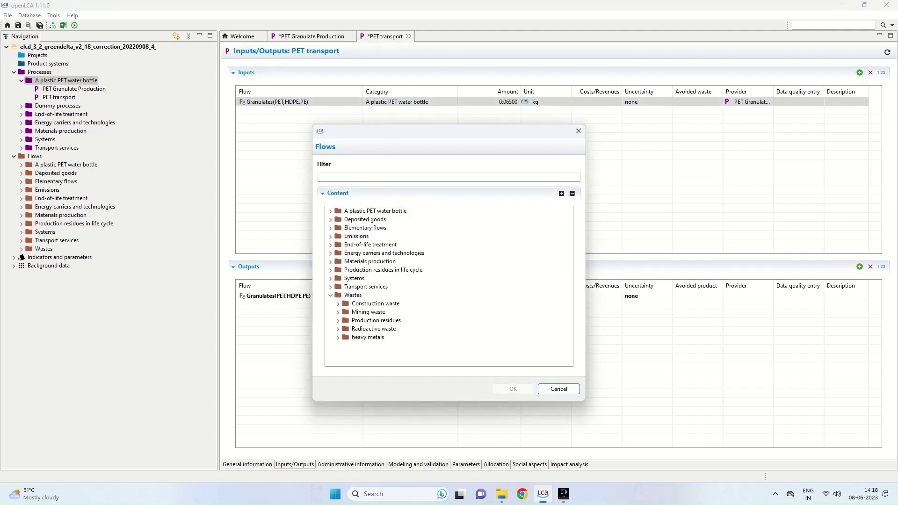
click(330, 287)
click(338, 295)
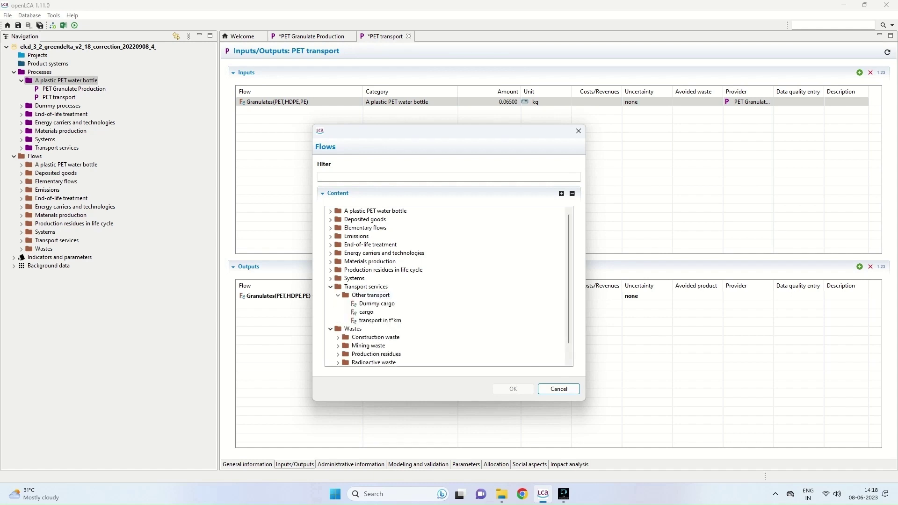
click(375, 320)
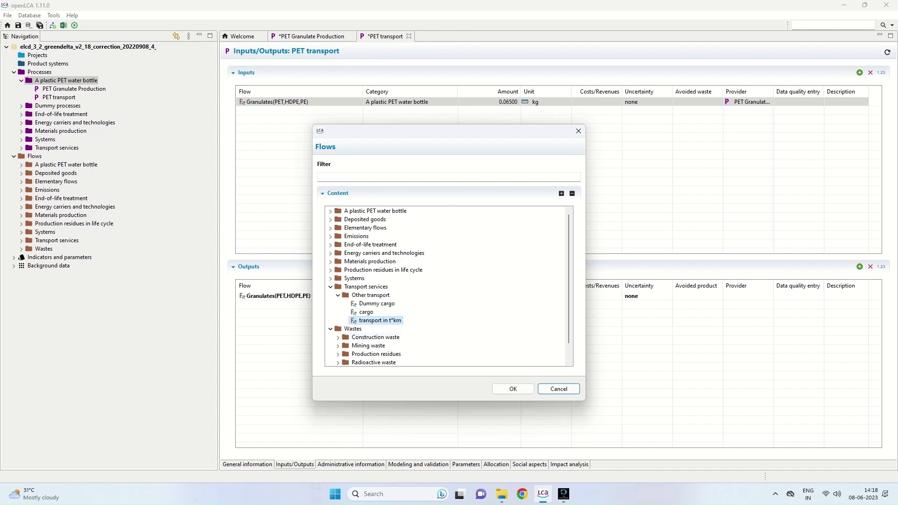
click(512, 389)
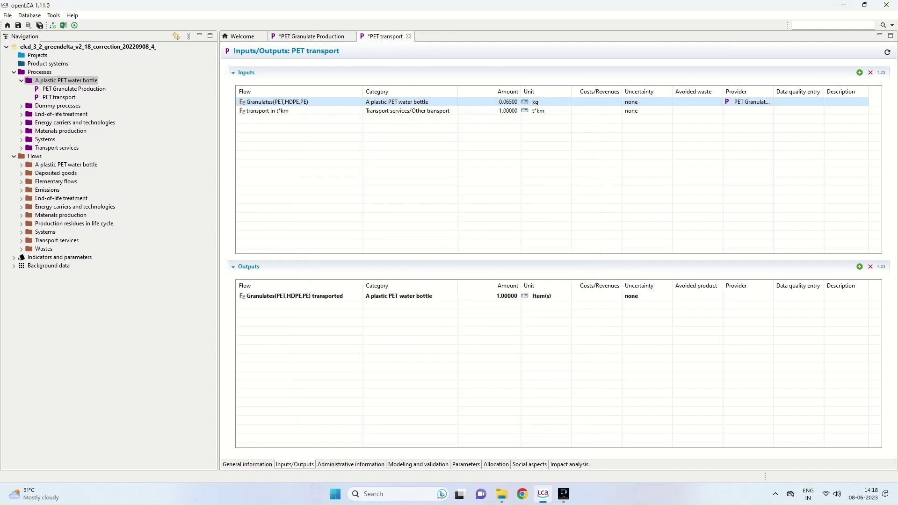
Assign "Small lorry transport, Euro 0, 1, 2, 3, 4 mix, 7,5 t total weight, 3,3 t max payload - RER" as the transport input's provider
click(725, 110)
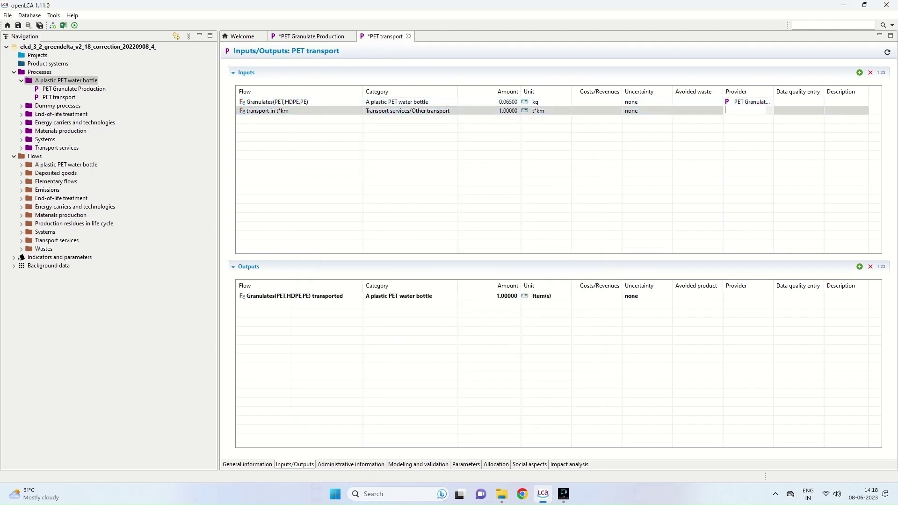
click(769, 111)
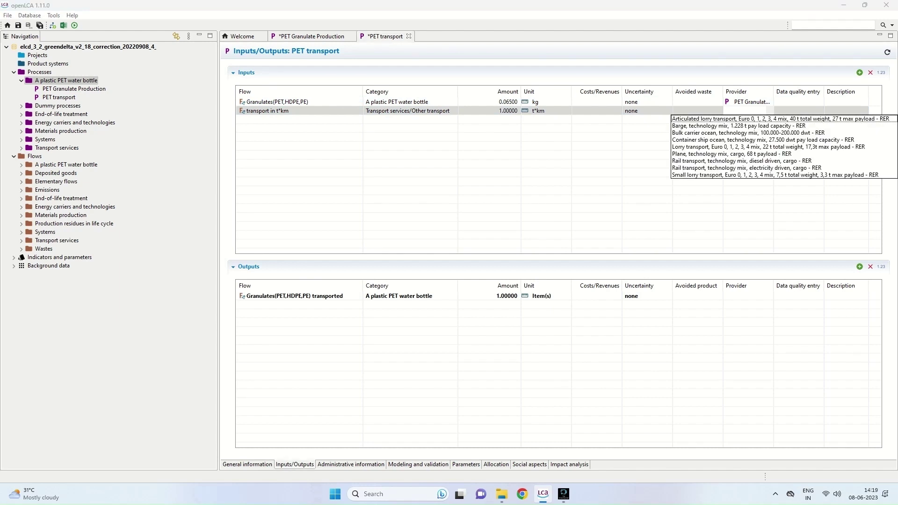
key(Up)
key(Return)
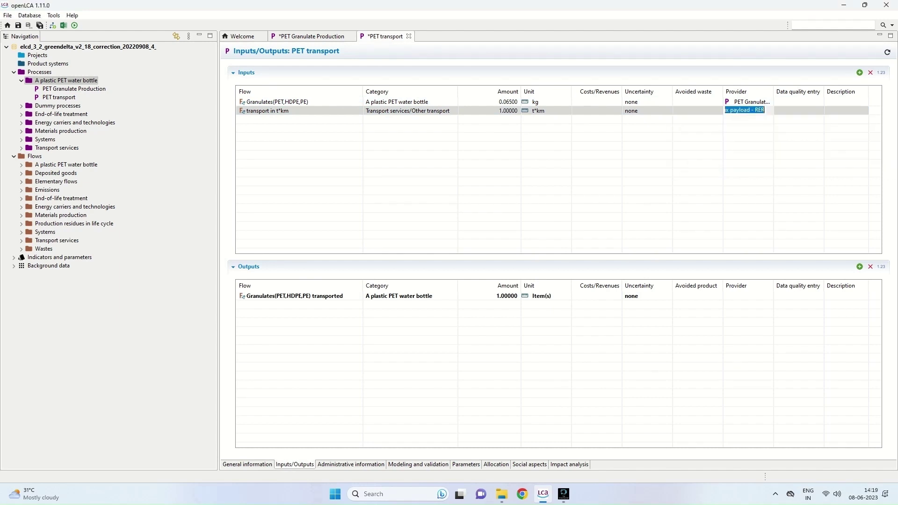
Set the amount of the "transport in t*km" input to the formula 0.065*500
click(496, 111)
text(0.065*)
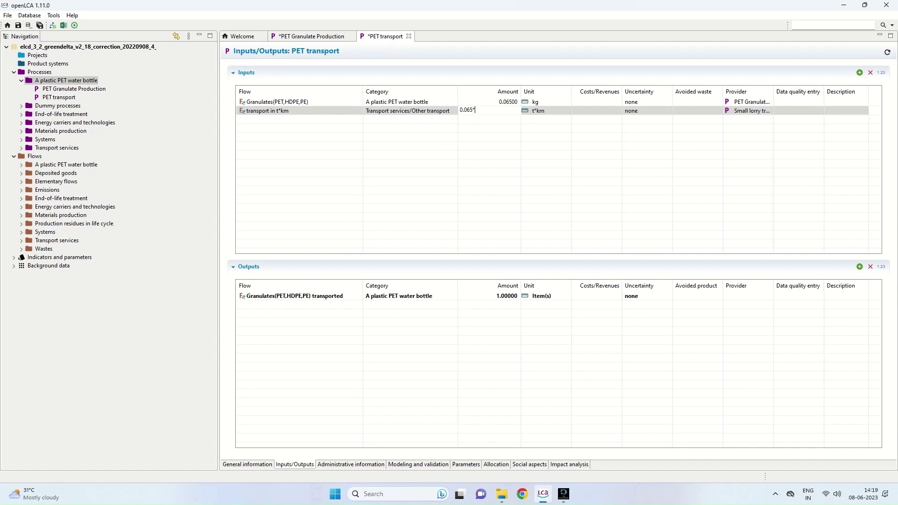
text(500)
key(Return)
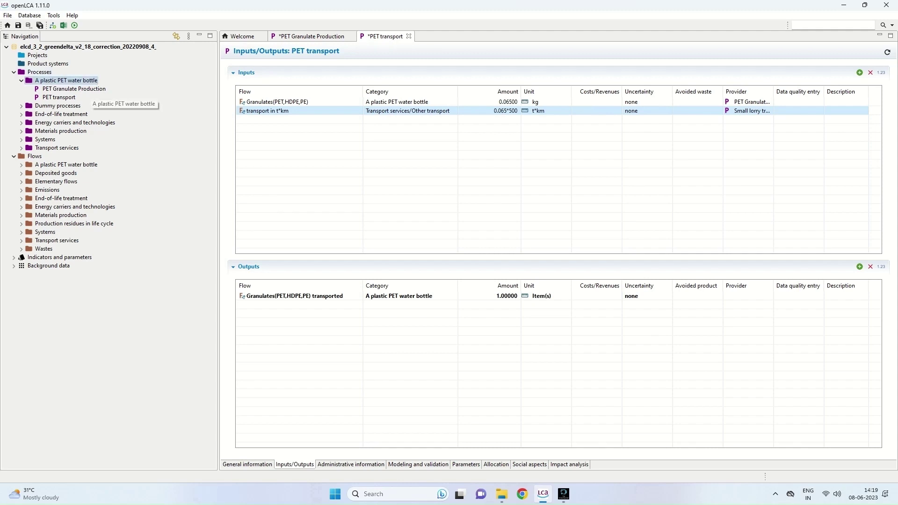
Create a process named "PET bottle filled" in the "A plastic PET water bottle" process category, with the PET bottle filled flow as quantitative reference
click(87, 81)
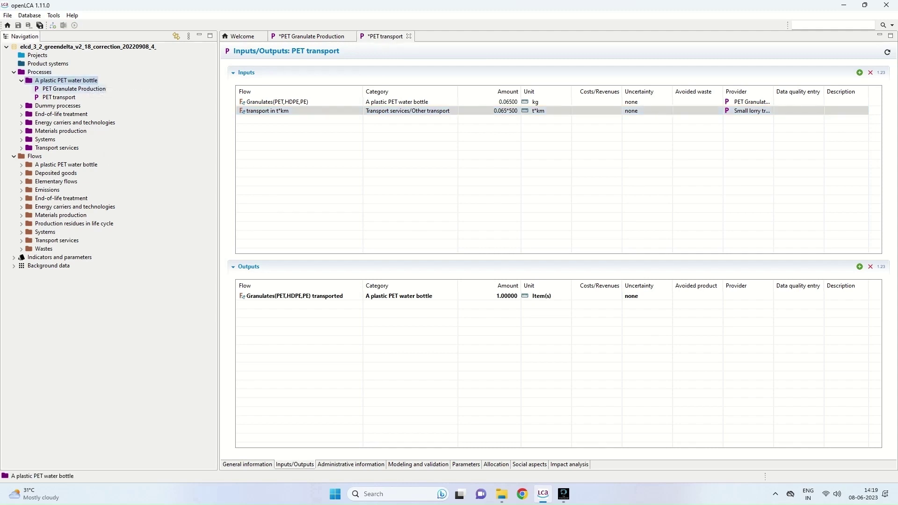
click(59, 98)
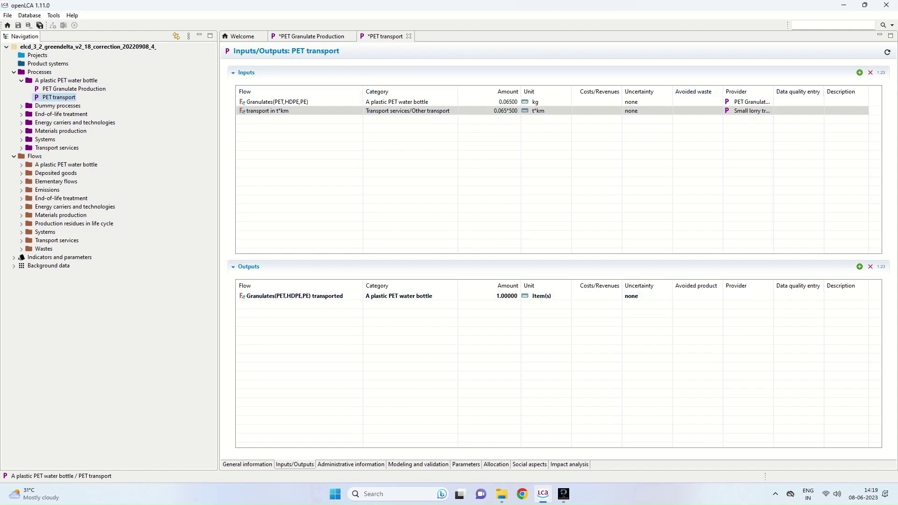
right_click(89, 81)
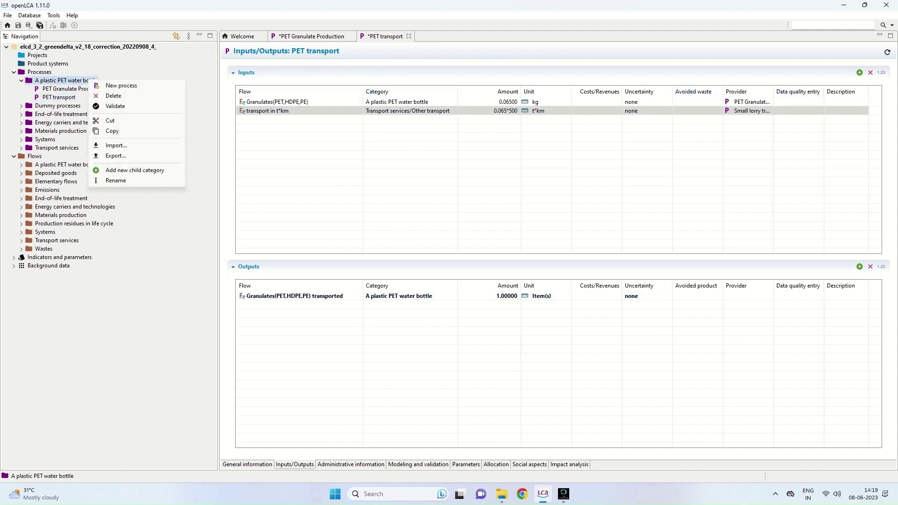
click(117, 85)
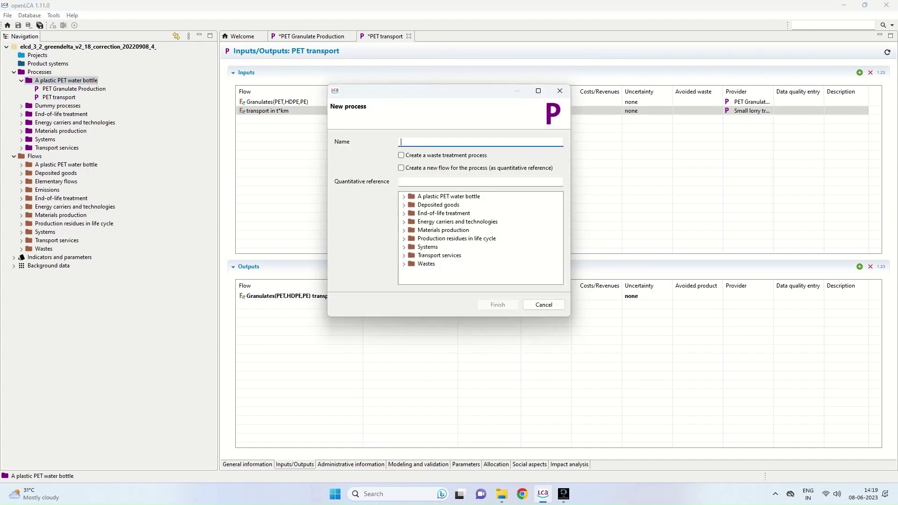
text(PET bottle filled)
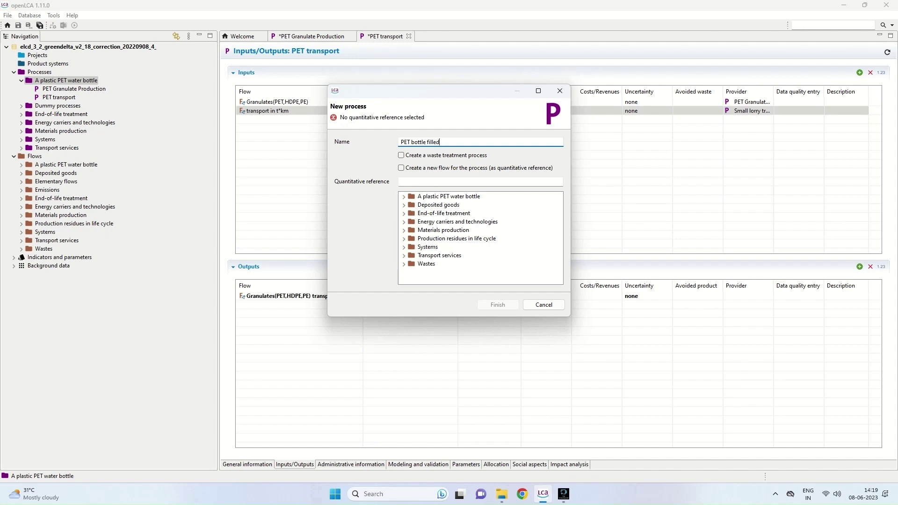
double_click(448, 197)
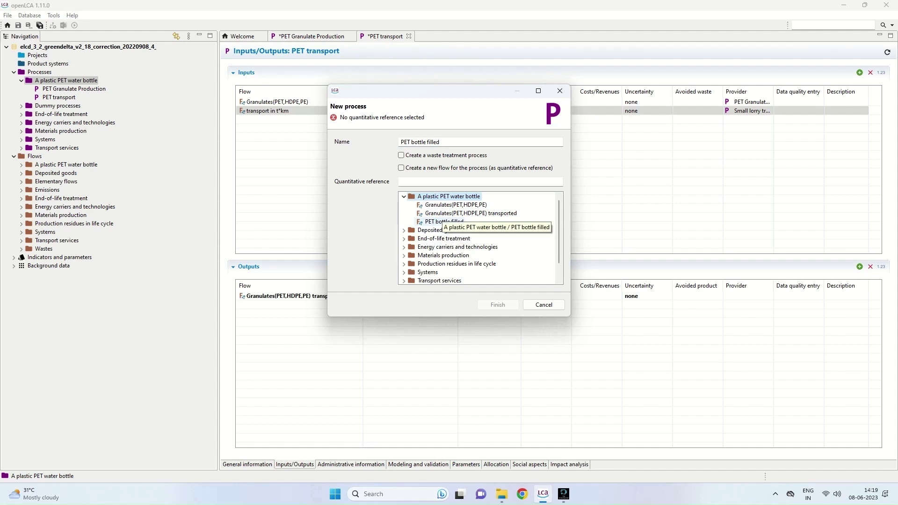
click(440, 222)
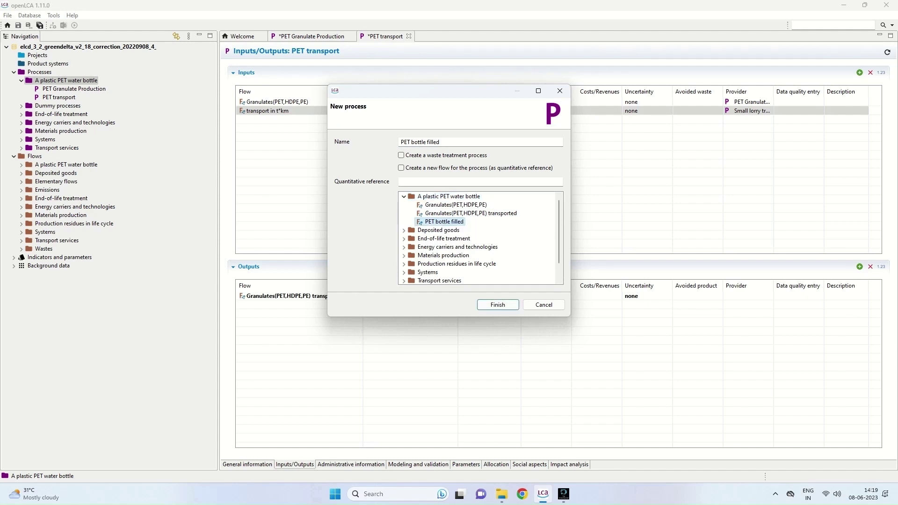
click(497, 304)
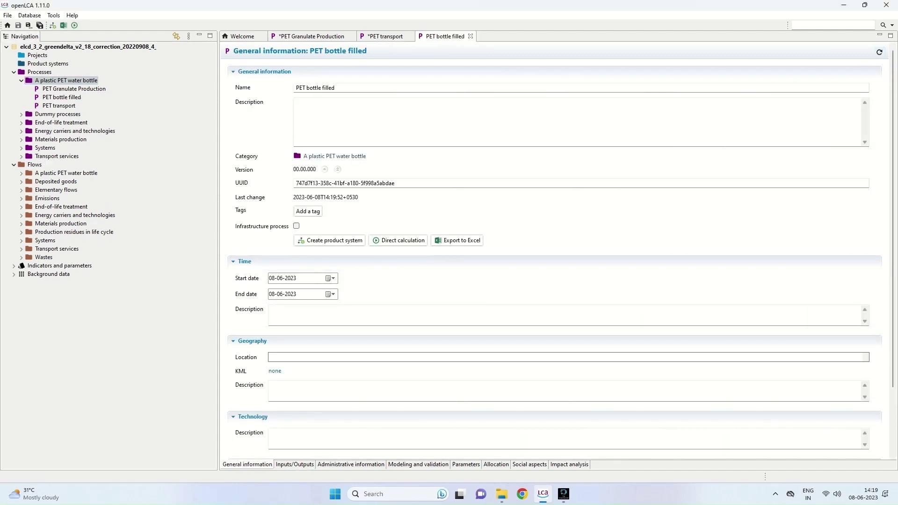
Add the "Granulates(PET,HDPE,PE) transported" flow from A plastic PET water bottle to the PET bottle filled process inputs
click(294, 464)
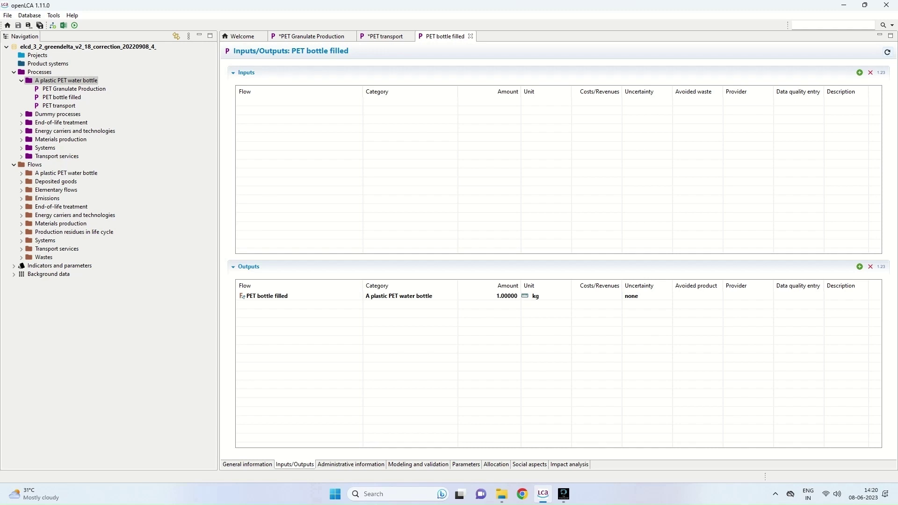
click(859, 72)
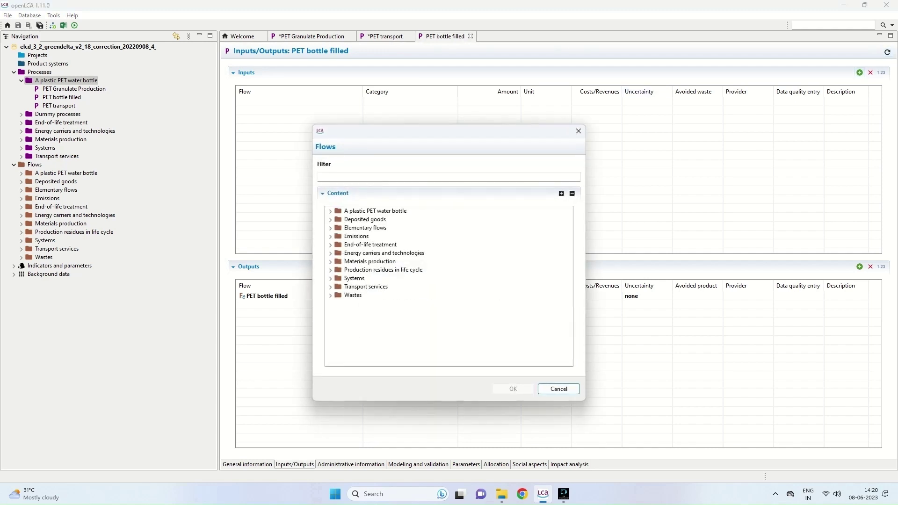
click(330, 210)
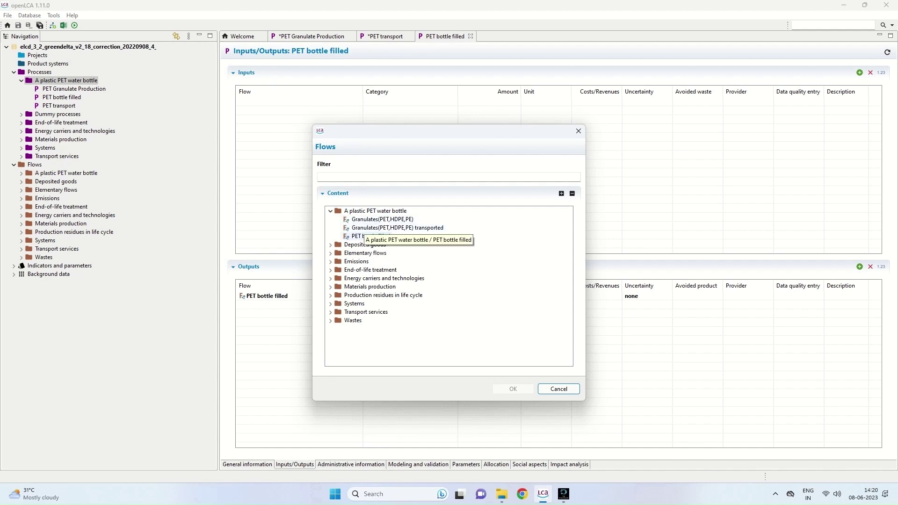
click(397, 228)
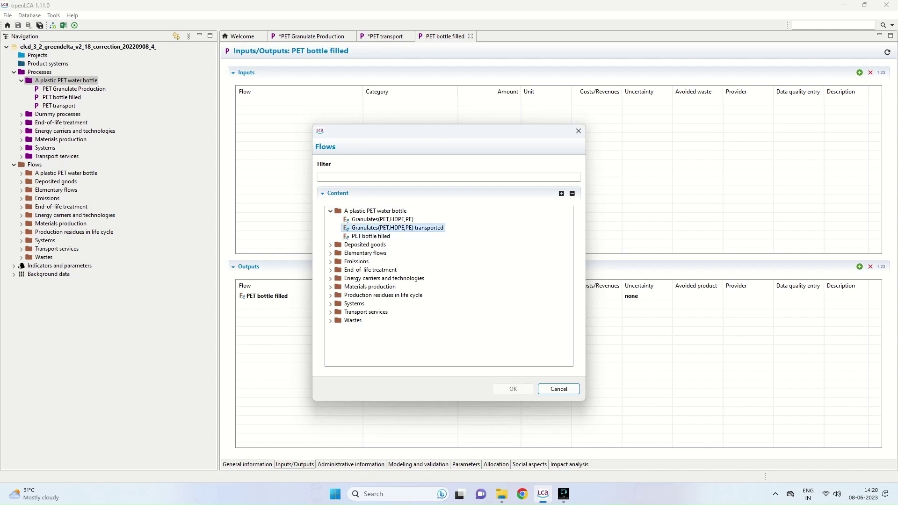
click(513, 389)
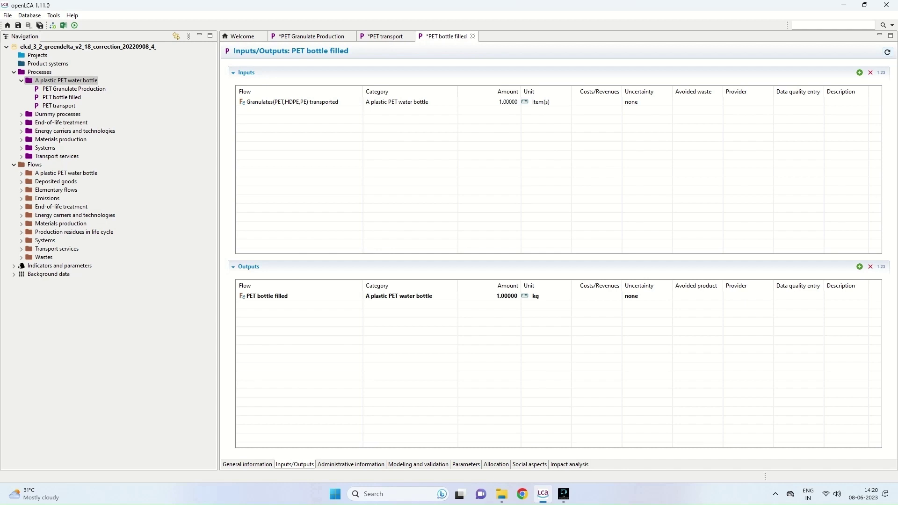
Assign PET transport as the provider of the "Granulates(PET,HDPE,PE) transported" input
click(798, 102)
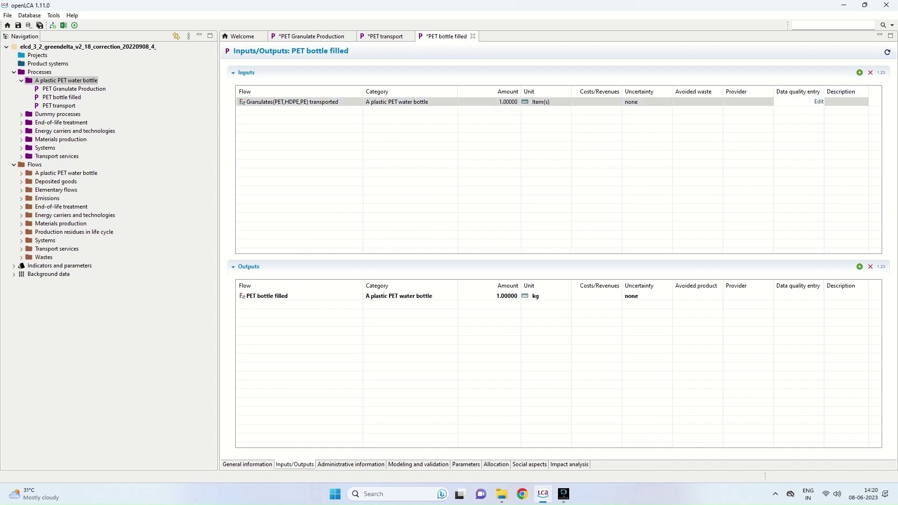
click(747, 102)
click(769, 101)
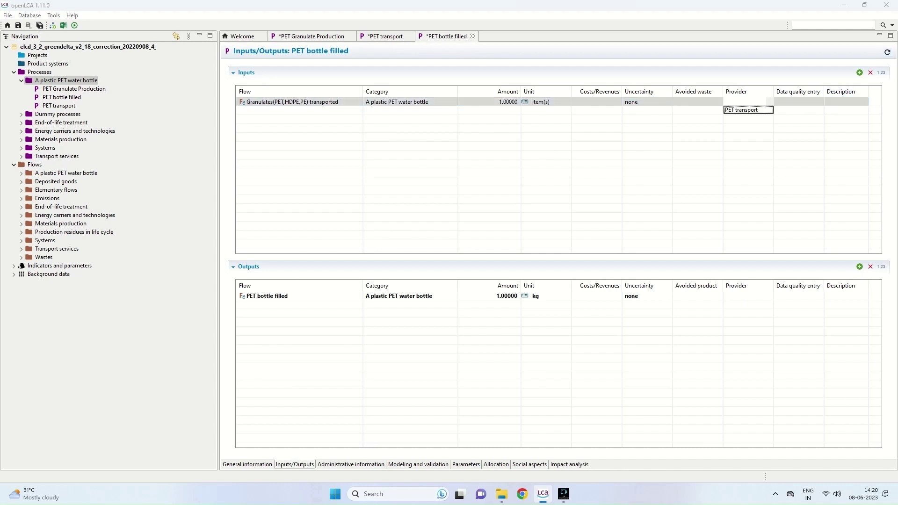
key(Return)
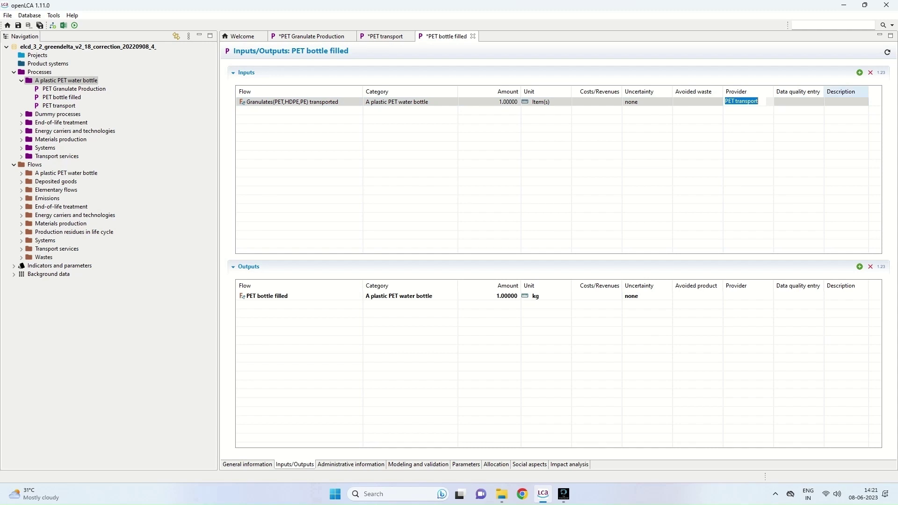
Add the first "drinking water" flow listed under Materials production/Water to the PET bottle filled process inputs
click(860, 73)
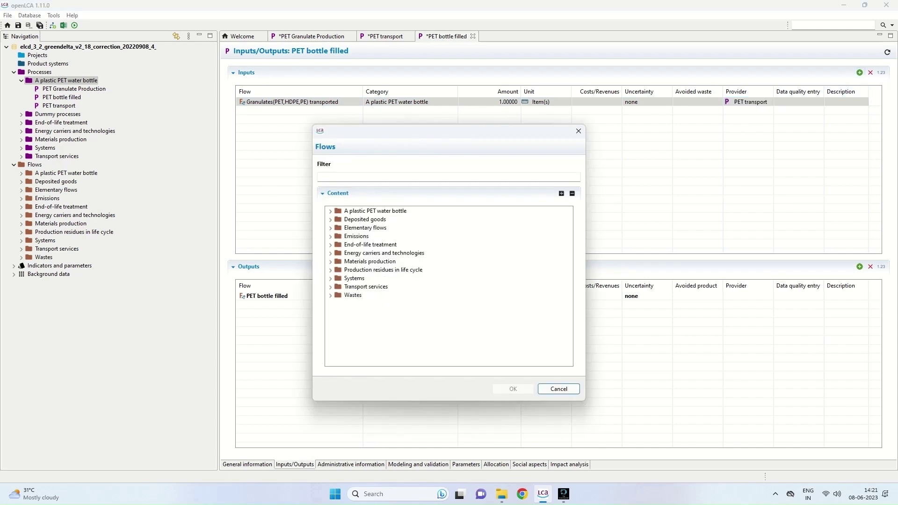
click(330, 287)
click(338, 294)
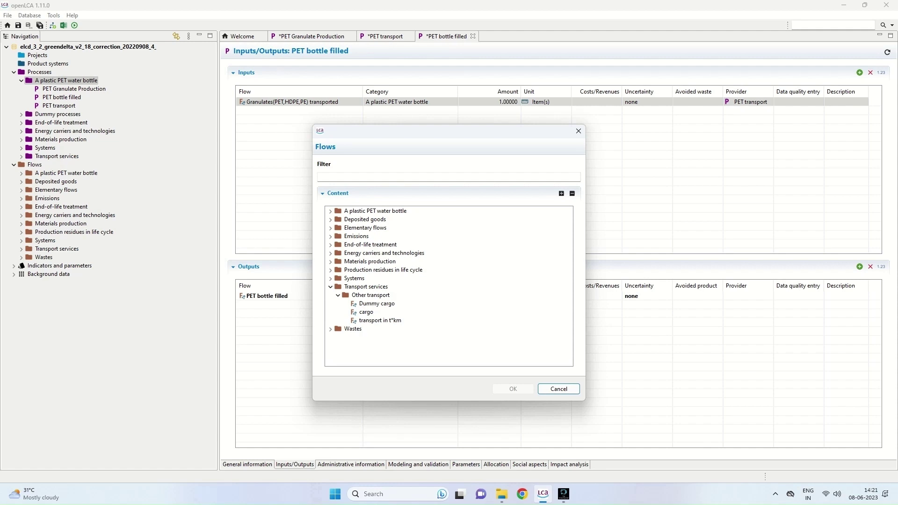
click(331, 261)
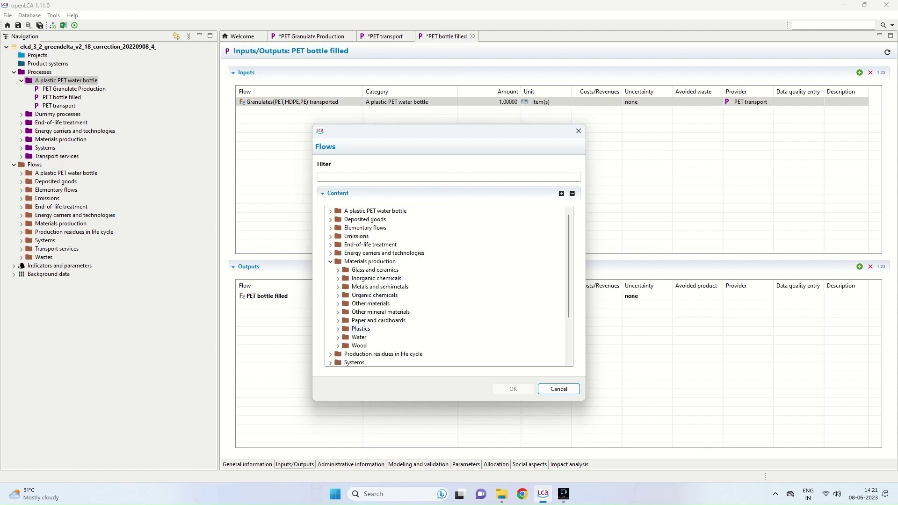
click(358, 337)
double_click(358, 337)
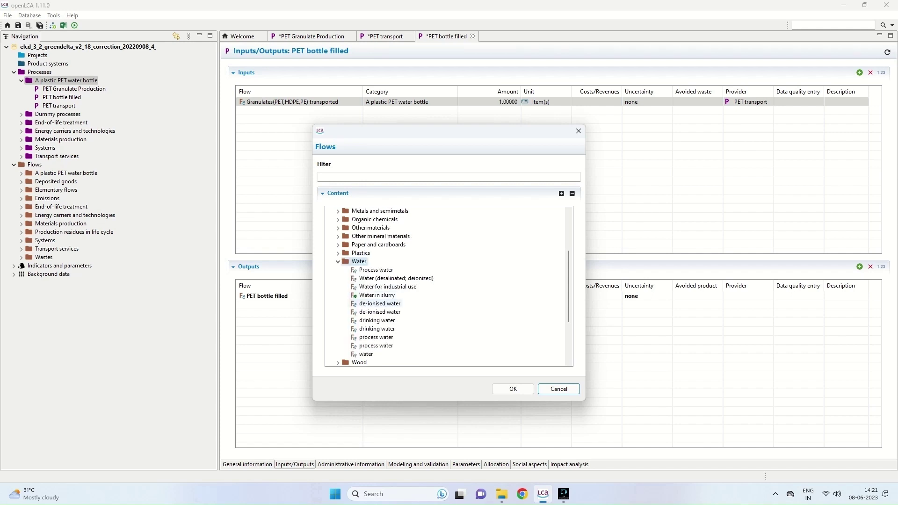
click(377, 320)
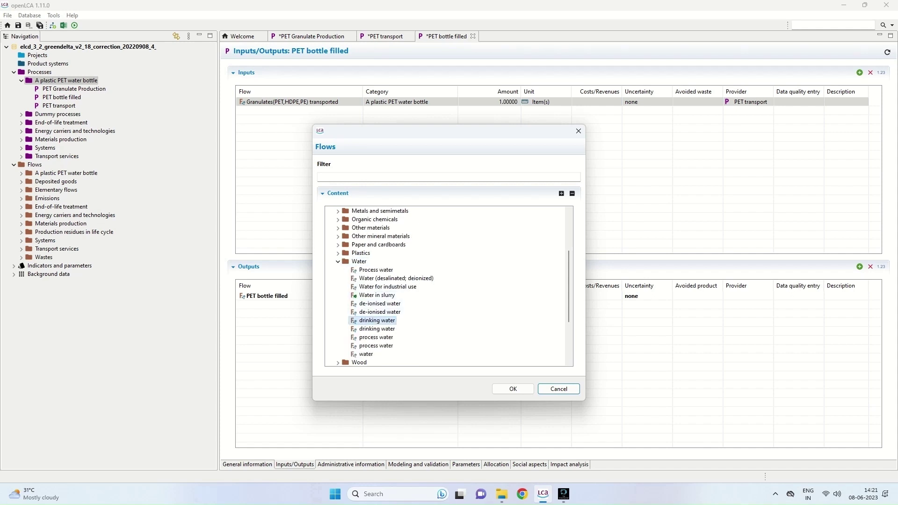
click(511, 389)
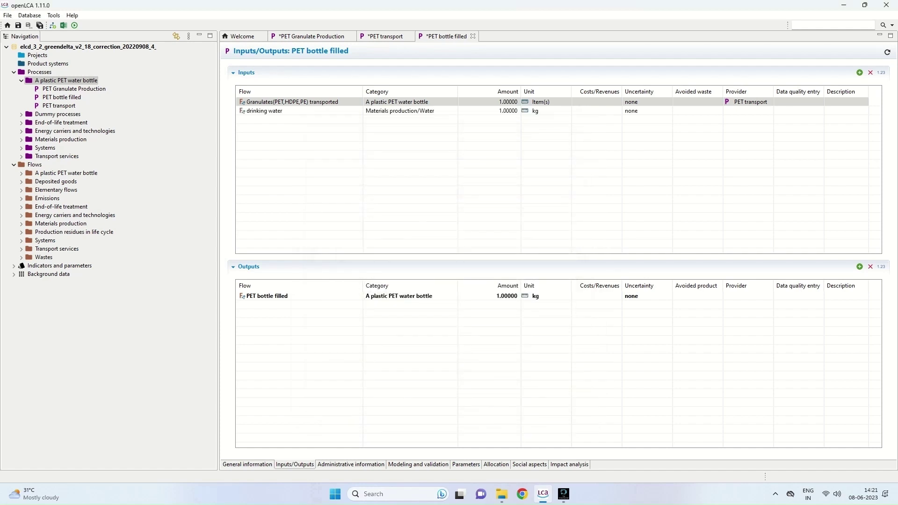
Assign "Drinking water, production mix, at plant, water purification treatment, from groundwater - RER" as the drinking water input's provider
click(747, 111)
click(769, 110)
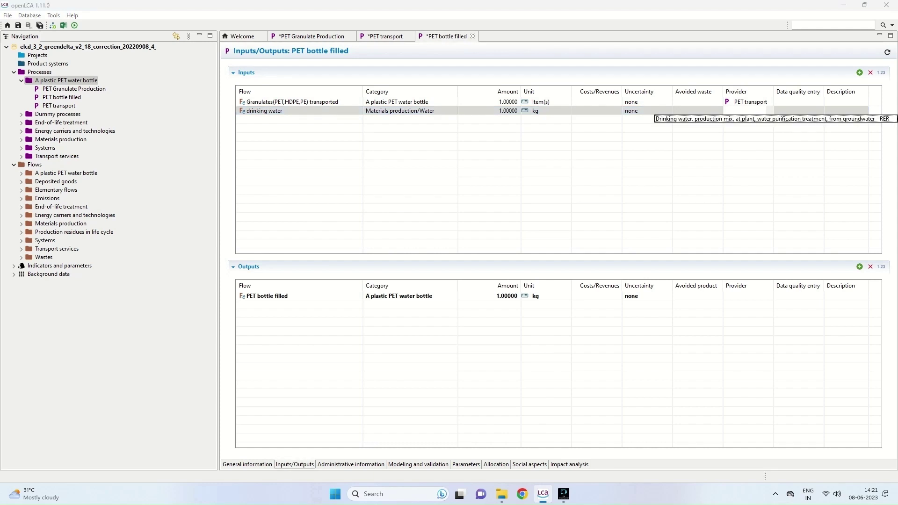
click(772, 118)
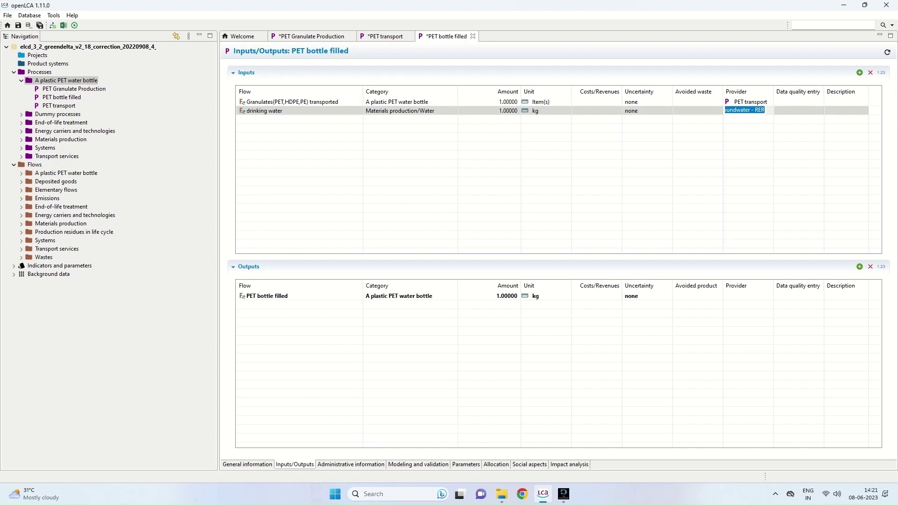
key(Return)
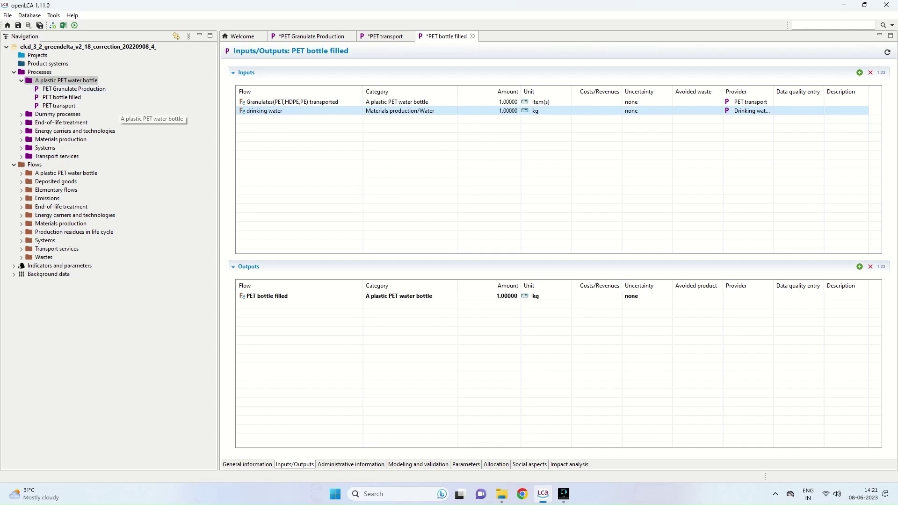
Review the PET Granulate Production and PET transport amounts, and set the PET bottle filled output amount to 1.065 kg
click(74, 88)
click(311, 36)
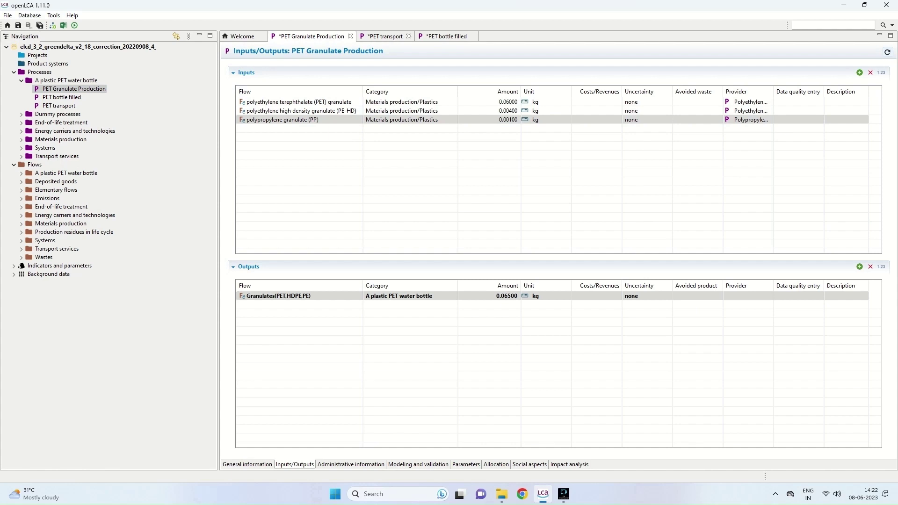
click(384, 36)
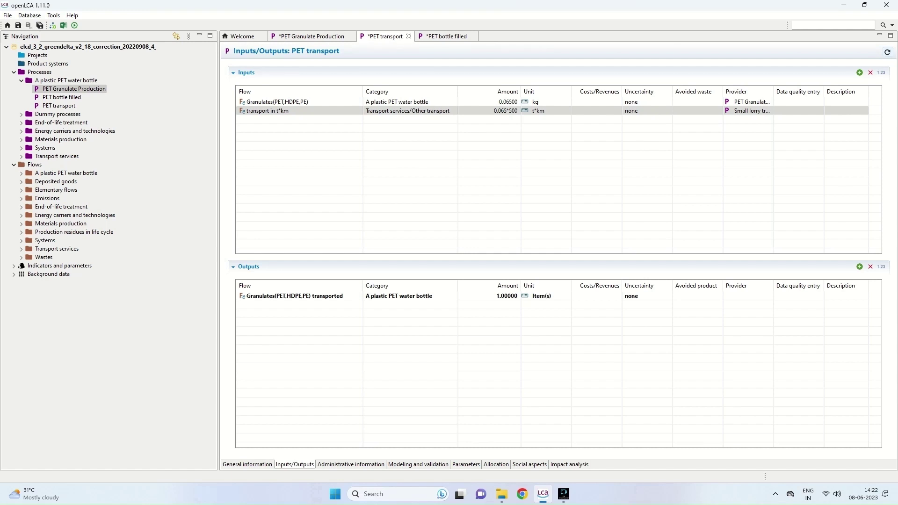
click(445, 36)
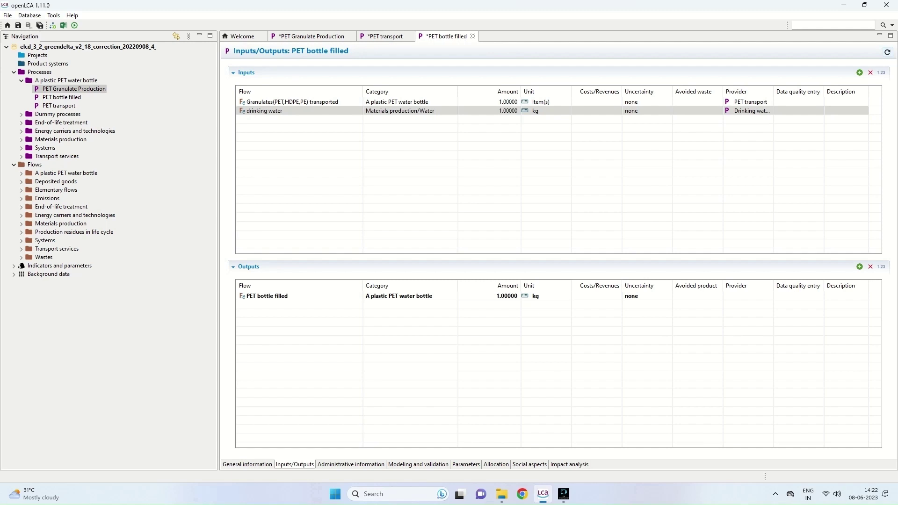
click(608, 111)
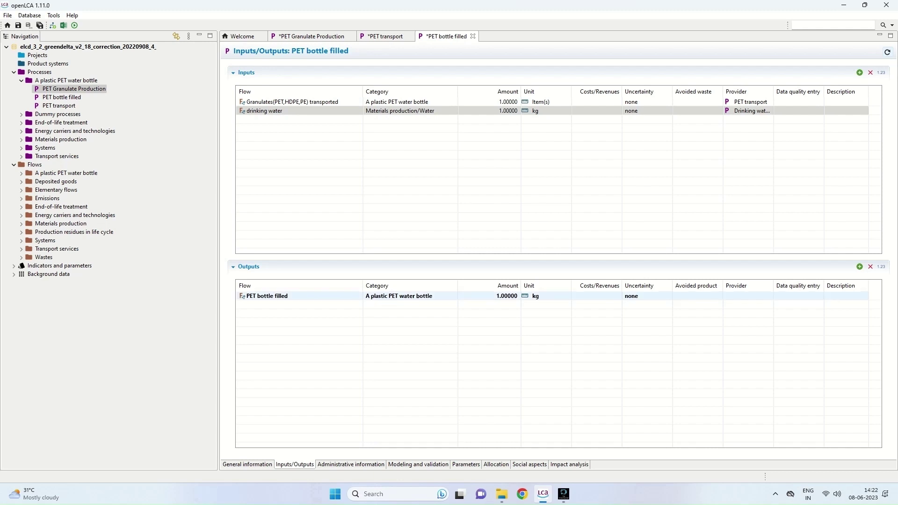
click(489, 295)
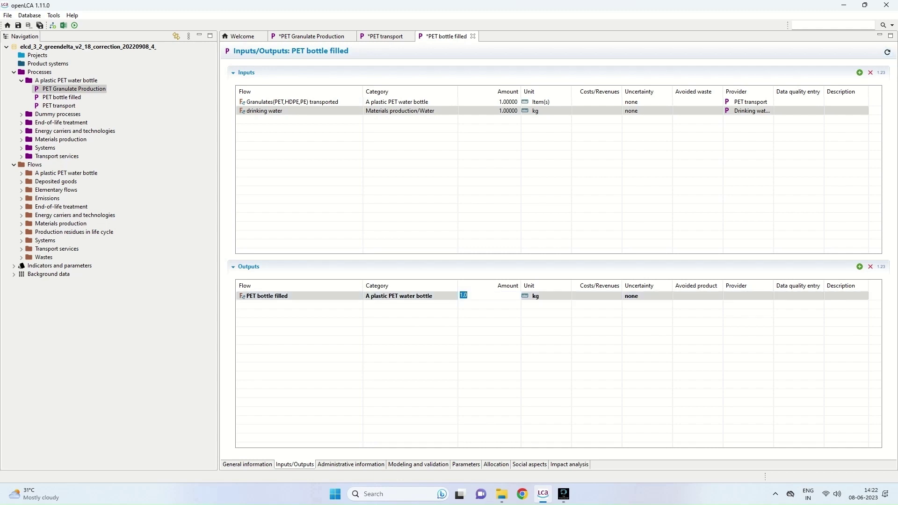
key(BackSpace)
text(1.065)
key(Return)
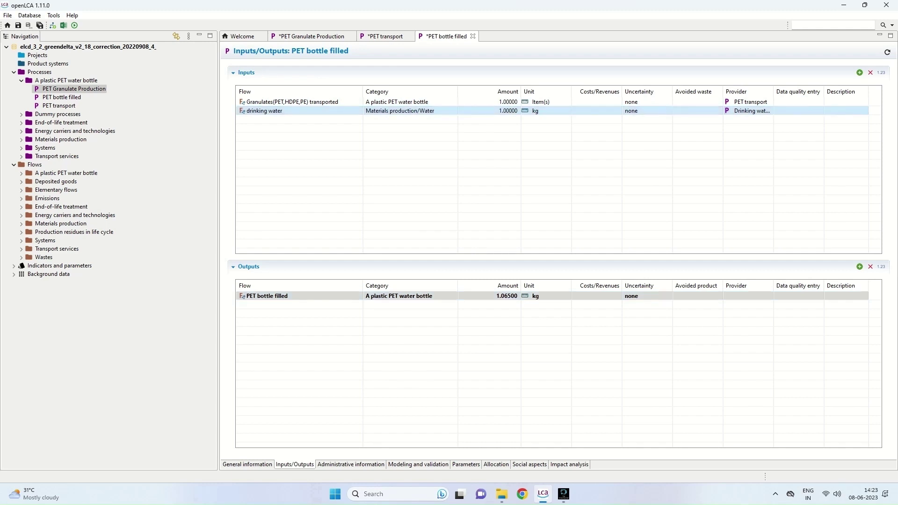
click(73, 88)
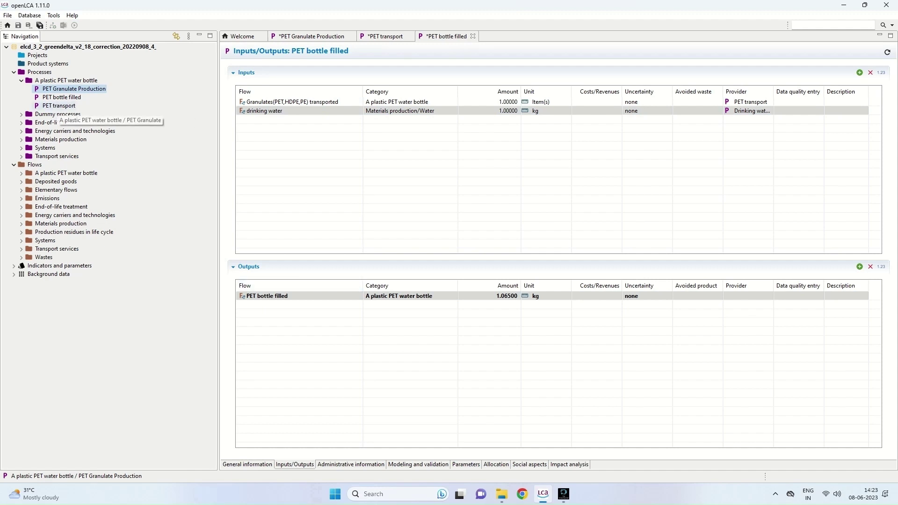
click(59, 105)
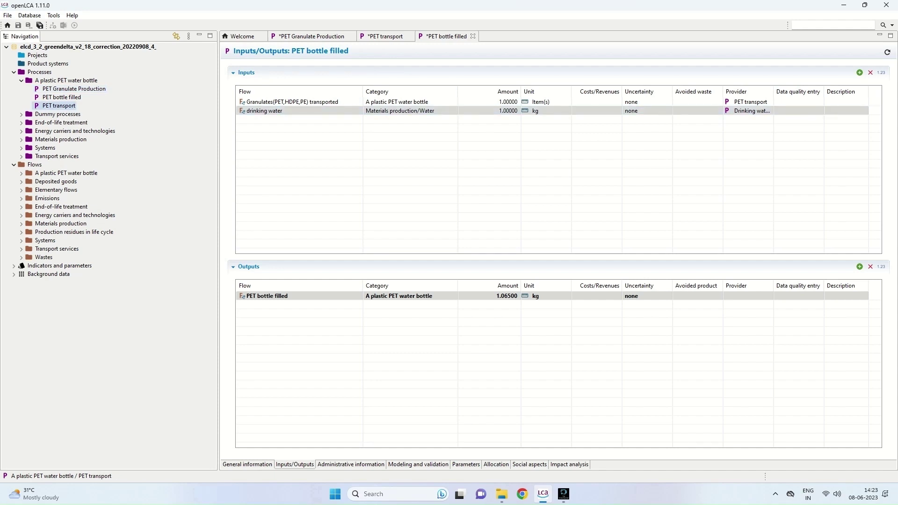